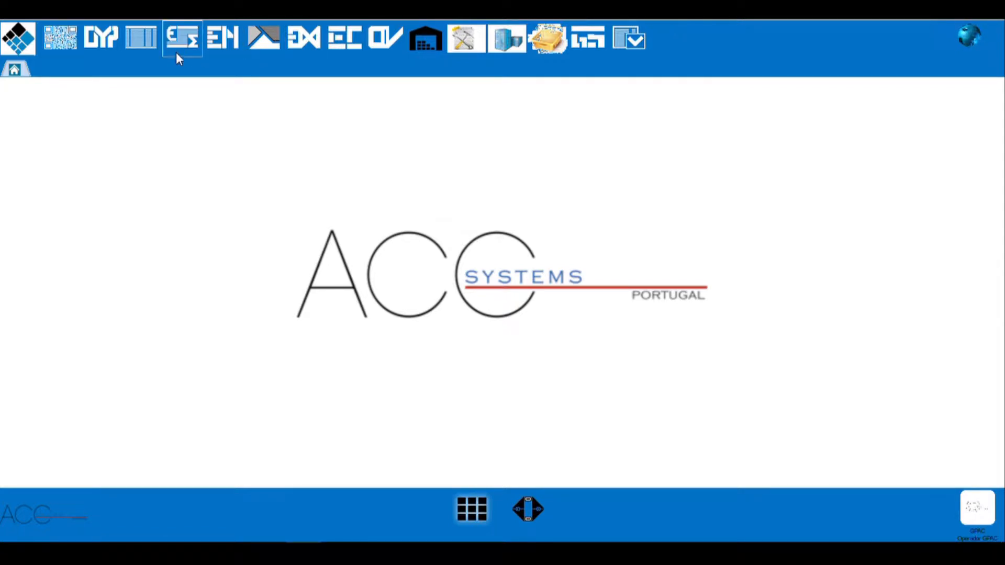
Step: Open the tables module and examine the Madeira, BaseL and Mec attribute tables
{"action": "left_click", "coordinate": [151, 41]}
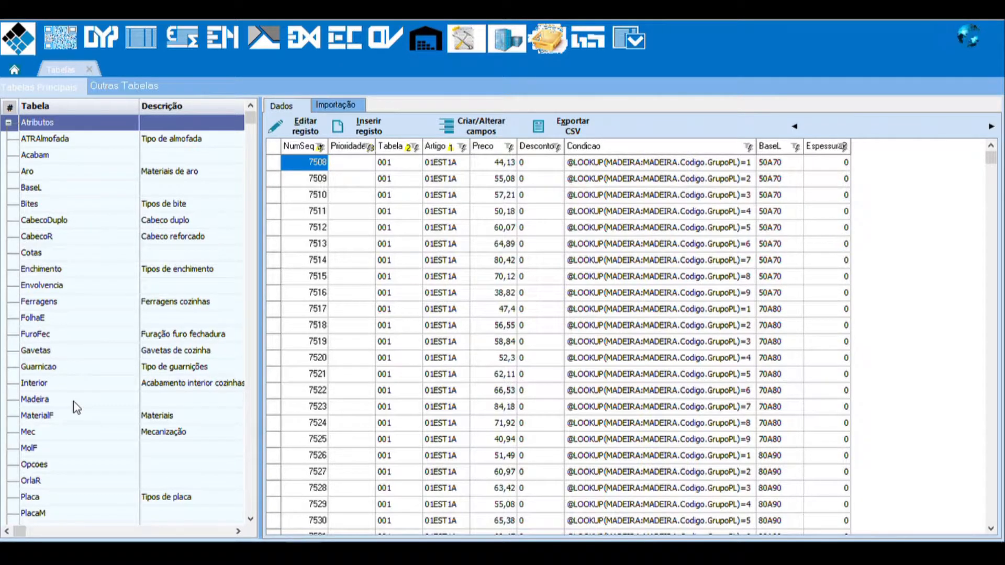
{"action": "left_click", "coordinate": [75, 402]}
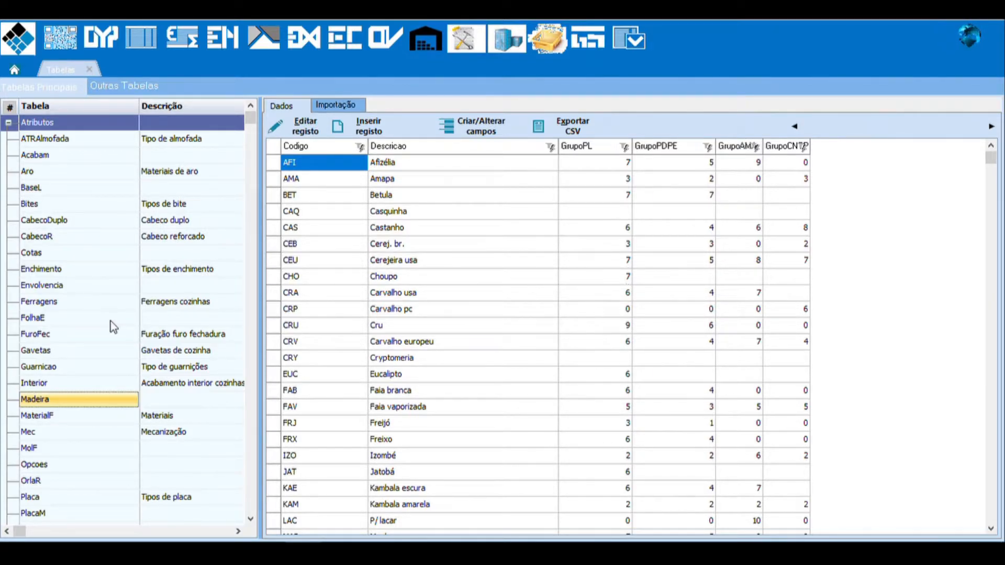
{"action": "left_click", "coordinate": [43, 187]}
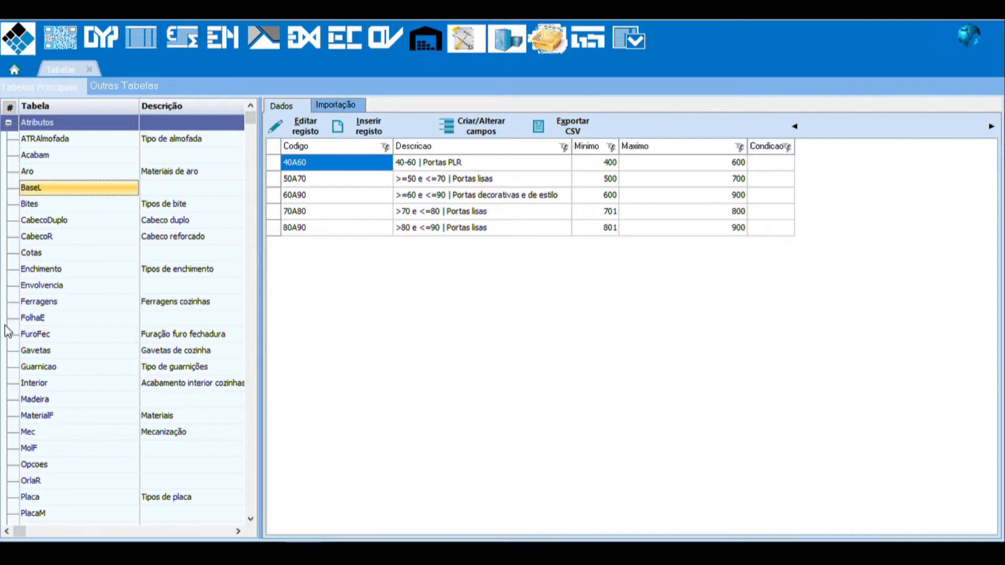
{"action": "left_click", "coordinate": [71, 431]}
Step: Display the LtbPreco door price table and browse its article rows as far as the 01PD12 articles
{"action": "scroll", "coordinate": [90, 335], "scroll_direction": "down", "scroll_amount": 1}
{"action": "scroll", "coordinate": [92, 335], "scroll_direction": "down", "scroll_amount": 7}
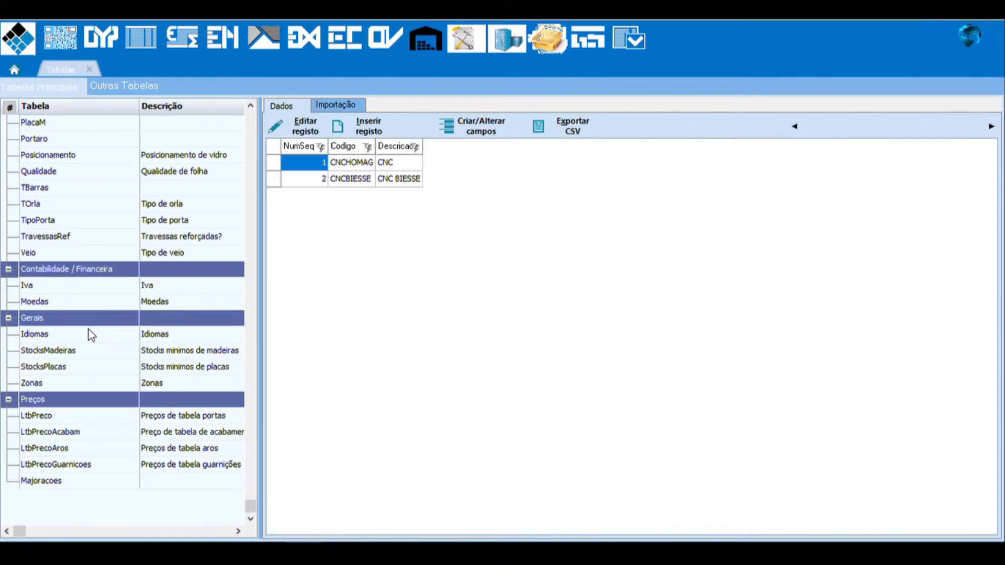
{"action": "left_click", "coordinate": [56, 416]}
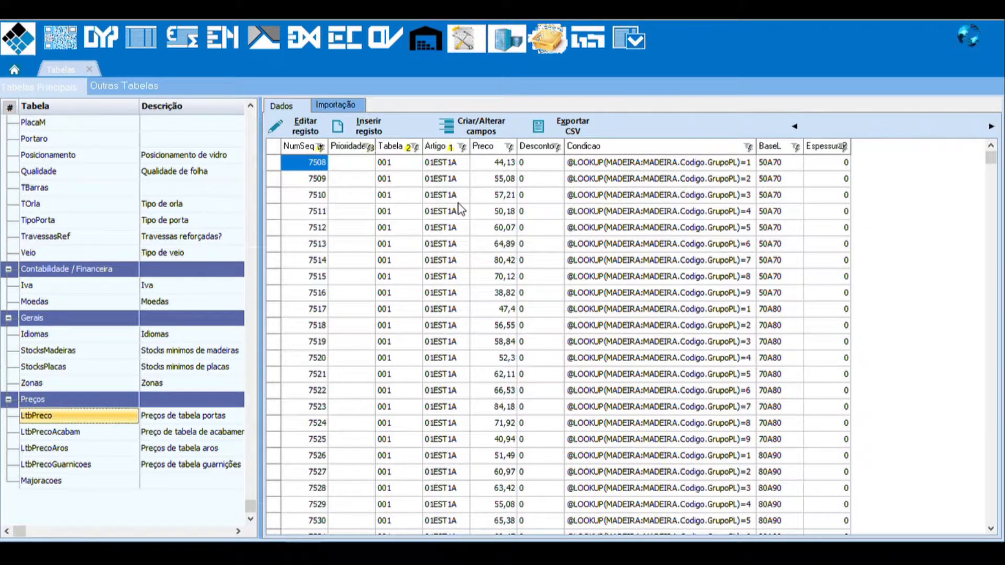
{"action": "left_click", "coordinate": [444, 260]}
{"action": "scroll", "coordinate": [444, 261], "scroll_direction": "down", "scroll_amount": 15}
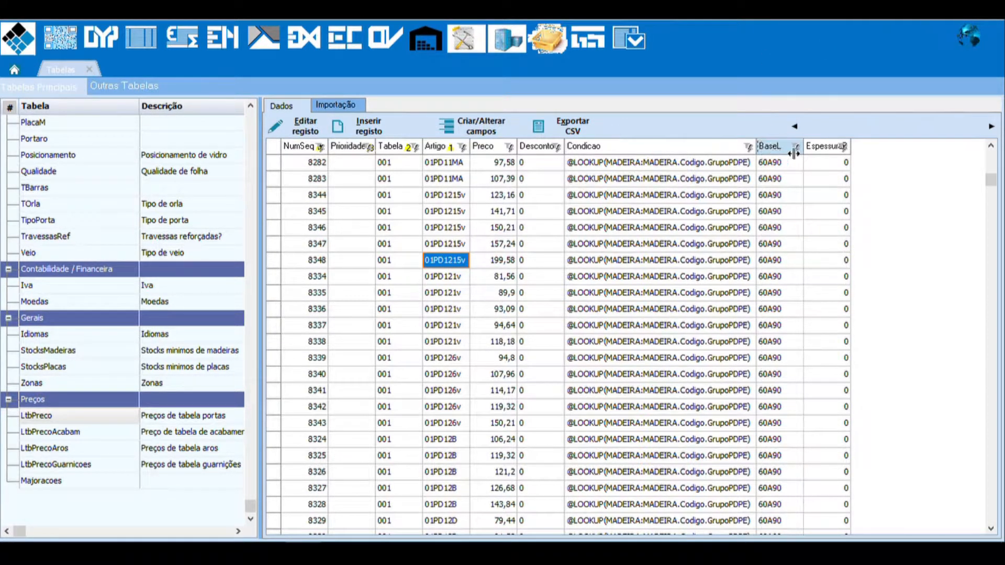
Step: Widen the Condicao column to read an 01PD11MA row's full condition and BaseL code, and close the tables module
{"action": "left_click_drag", "start_coordinate": [756, 146], "coordinate": [797, 146]}
{"action": "left_click", "coordinate": [726, 164]}
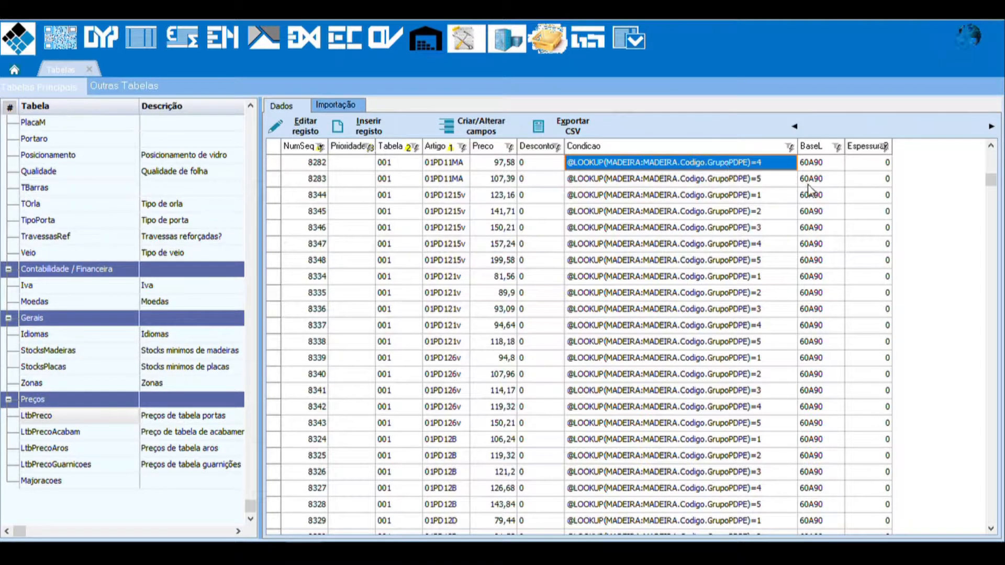
{"action": "left_click", "coordinate": [814, 168]}
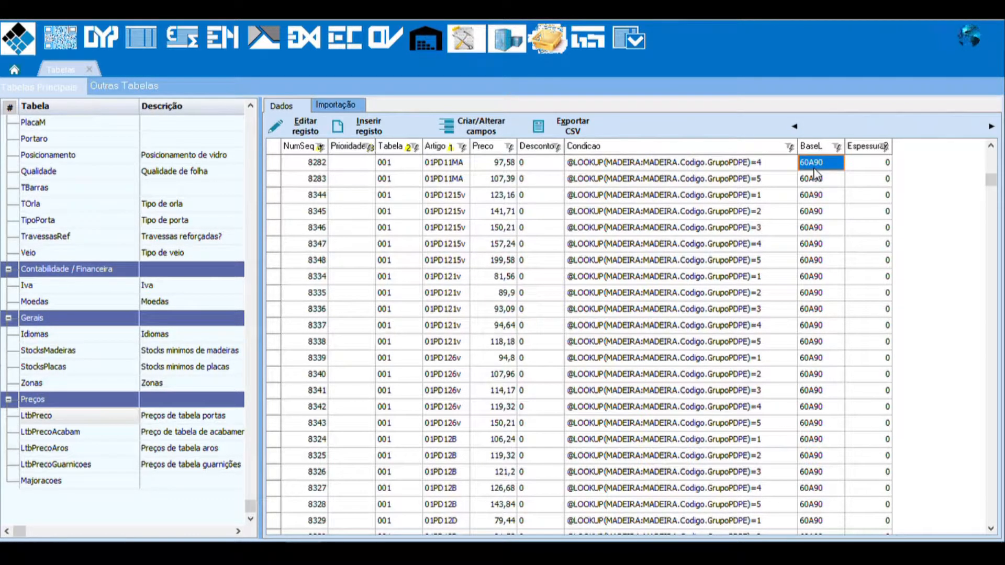
{"action": "left_click", "coordinate": [89, 69]}
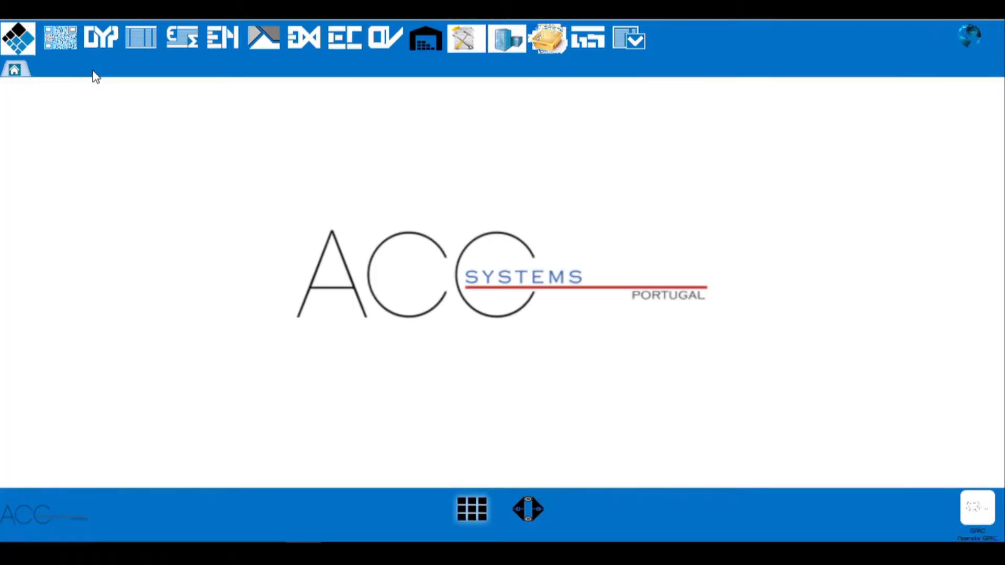
Step: Create a new customer order (Encomenda) for the client Clientes Diversos
{"action": "left_click", "coordinate": [233, 39]}
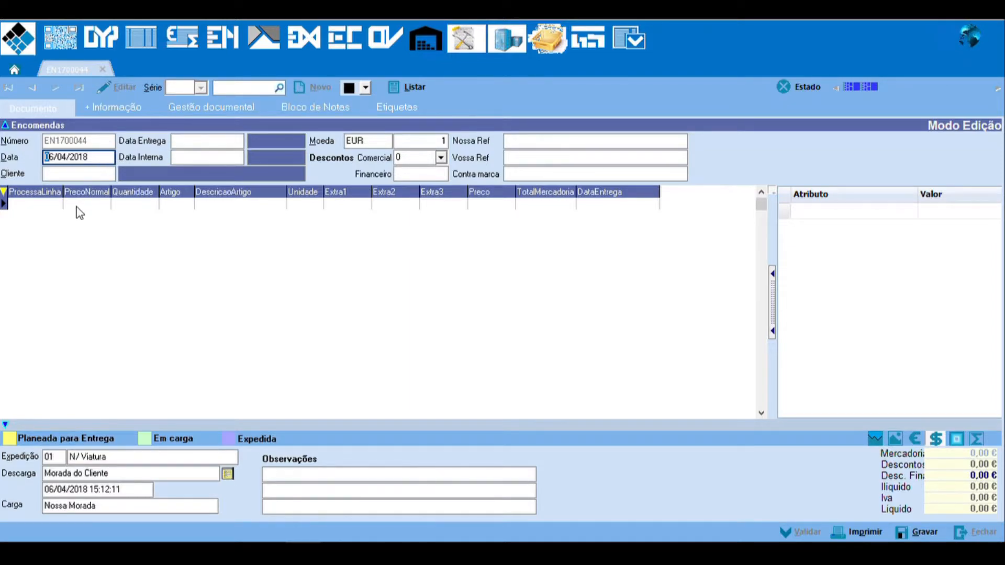
{"action": "double_click", "coordinate": [66, 176]}
{"action": "double_click", "coordinate": [310, 209]}
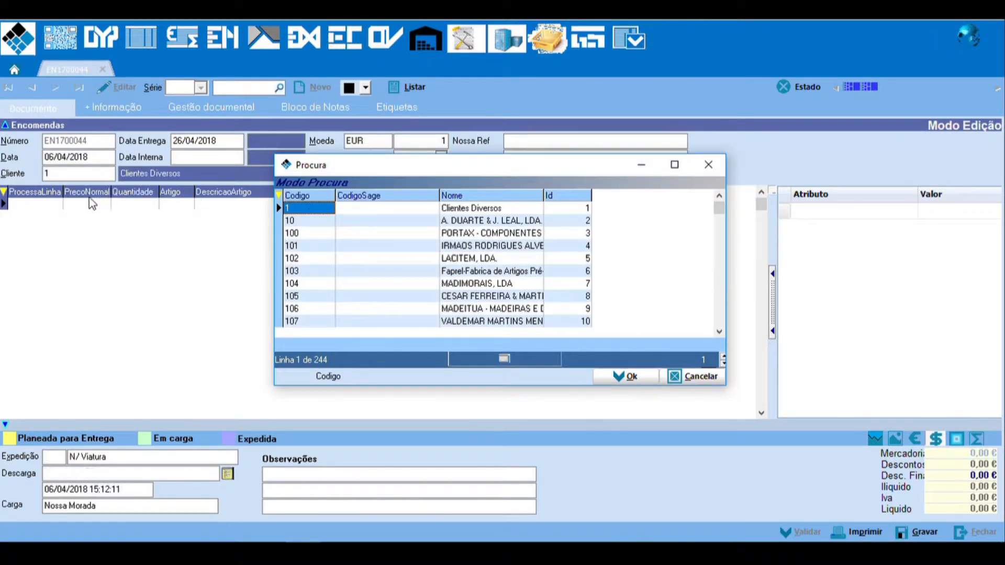
Step: Fill the first order line with quantity 1 and article 01PL, Porta lisa - PL
{"action": "left_click", "coordinate": [137, 205]}
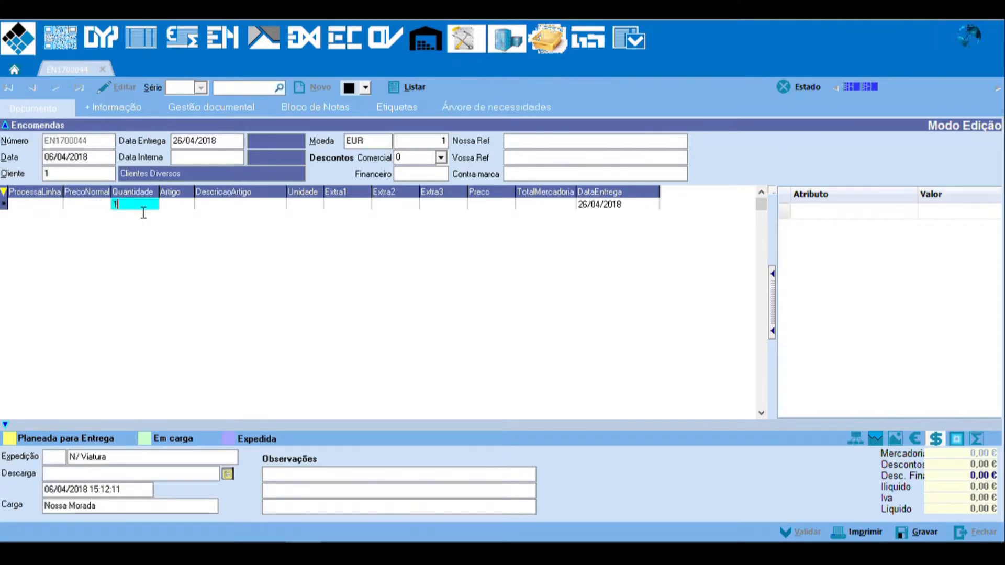
{"action": "key", "text": "Return"}
{"action": "type", "text": "01p"}
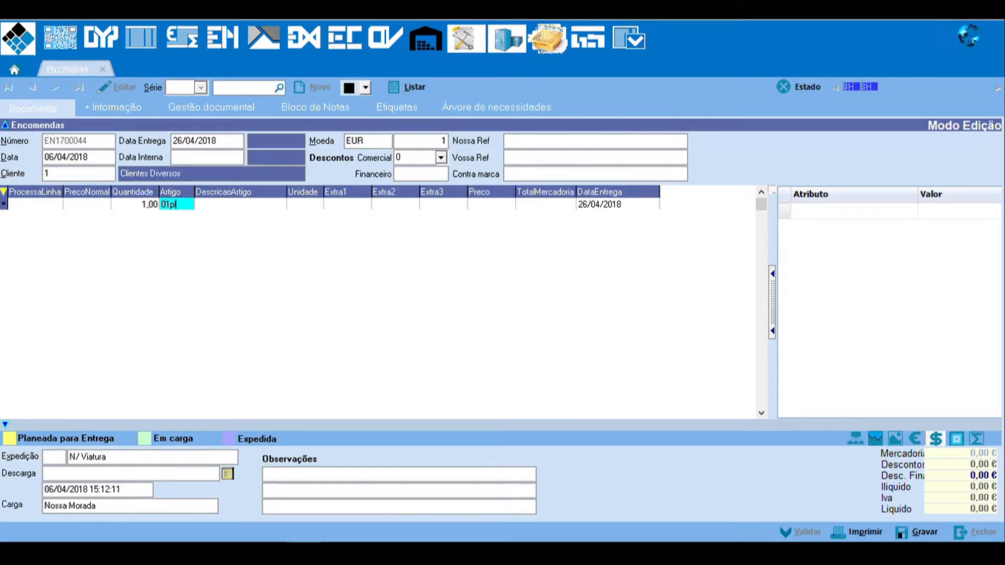
{"action": "type", "text": "1"}
{"action": "key", "text": "Return"}
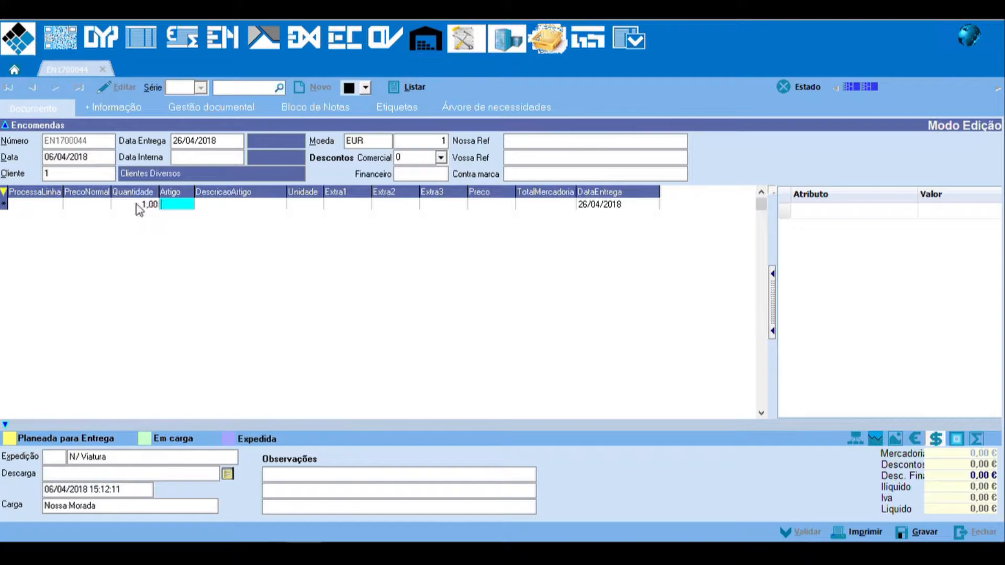
{"action": "type", "text": "PL"}
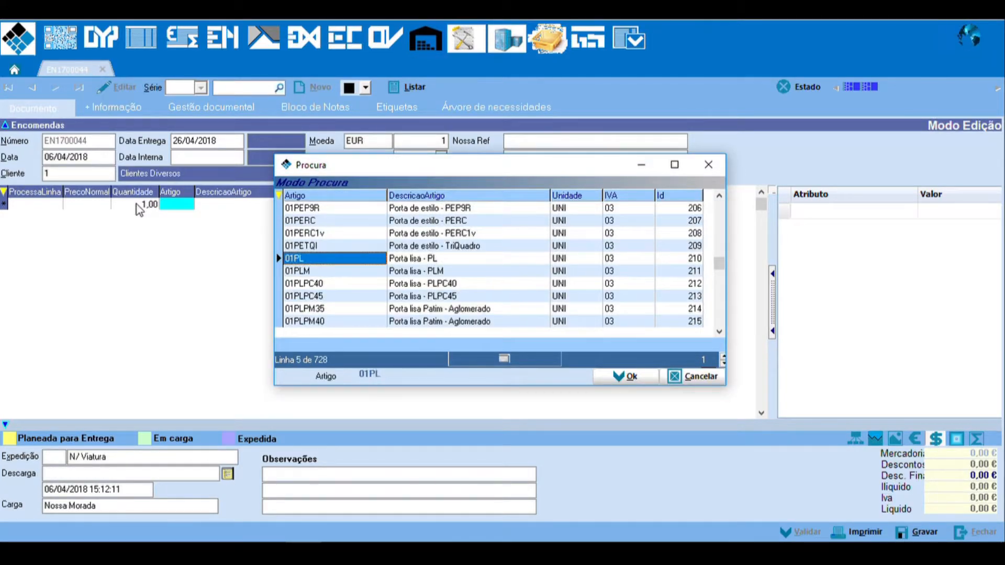
{"action": "key", "text": "Return"}
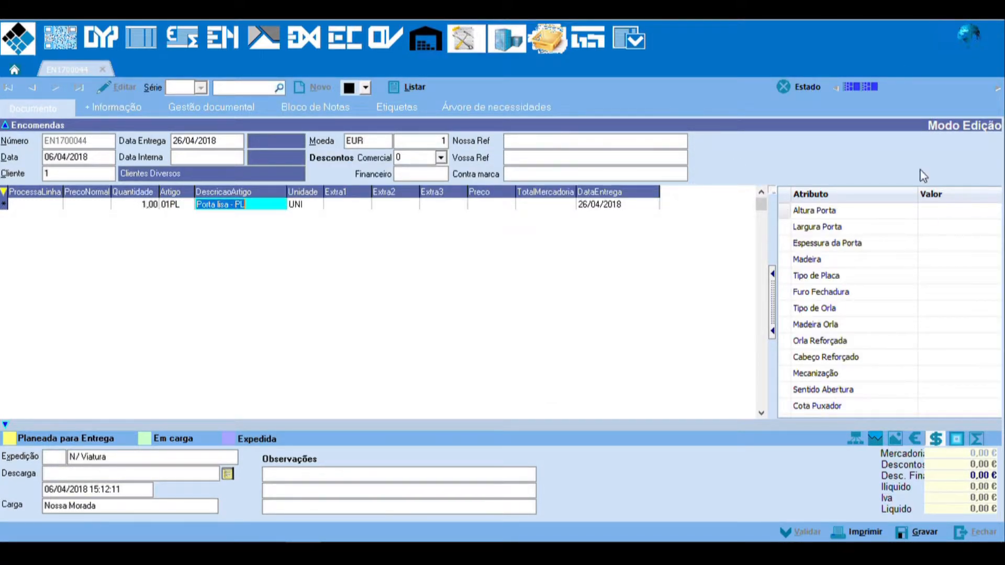
Step: Set the first line's door attributes to height 2000, width 800, thickness 35 and Madeira MOG
{"action": "left_click", "coordinate": [940, 211]}
{"action": "type", "text": "200"}
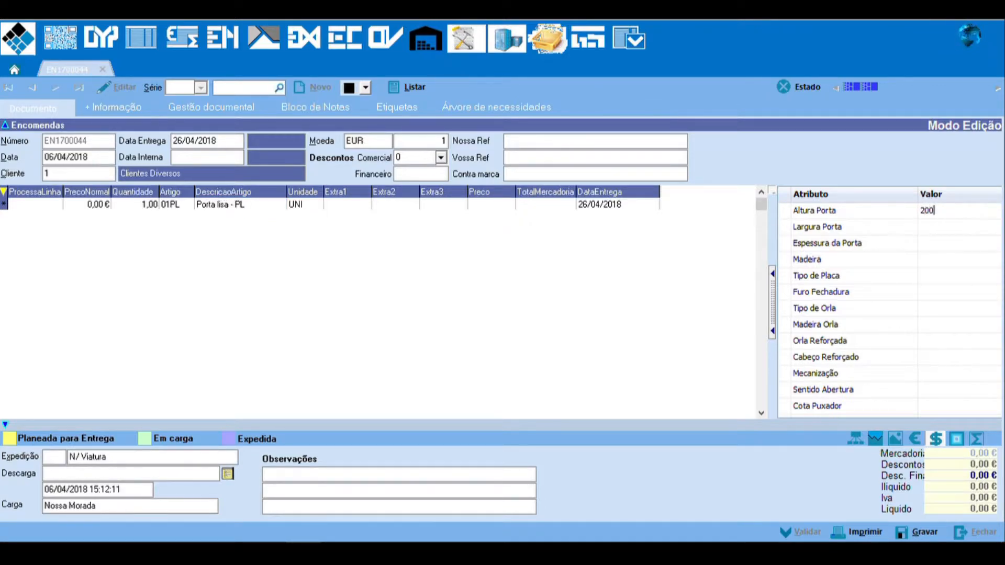
{"action": "type", "text": "0"}
{"action": "key", "text": "Return"}
{"action": "type", "text": "800"}
{"action": "key", "text": "Return"}
{"action": "type", "text": "35"}
{"action": "key", "text": "Return"}
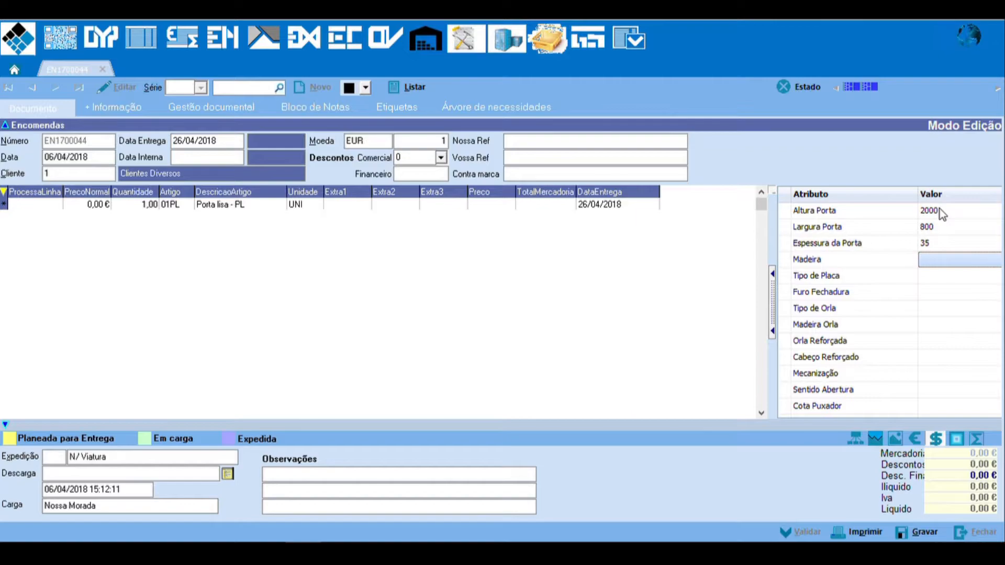
{"action": "type", "text": "MOG"}
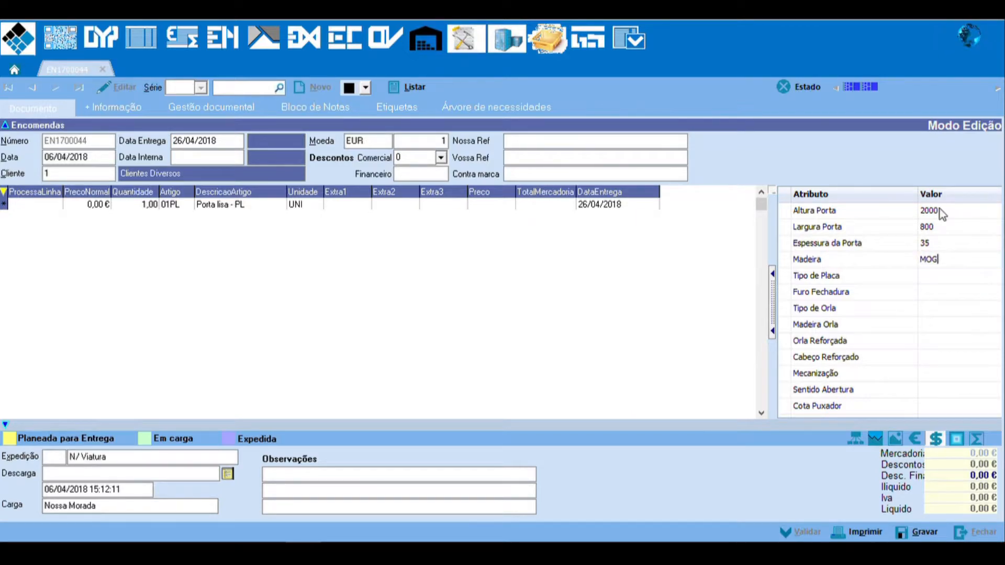
{"action": "key", "text": "Return"}
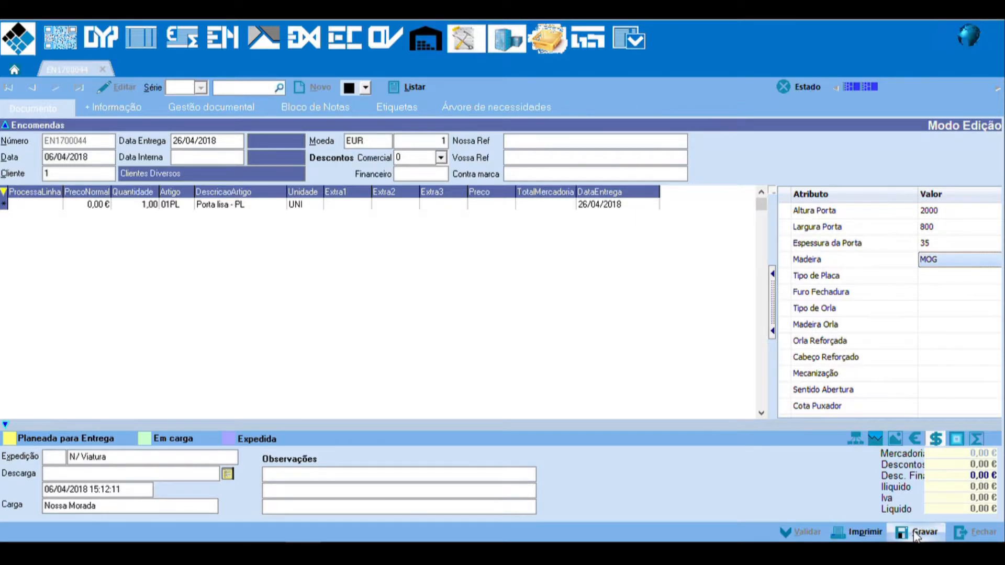
Step: Add a second order line with quantity 2 and article 01PL
{"action": "left_click", "coordinate": [153, 206]}
{"action": "key", "text": "Down"}
{"action": "type", "text": "2"}
{"action": "key", "text": "Return"}
{"action": "type", "text": "01PL"}
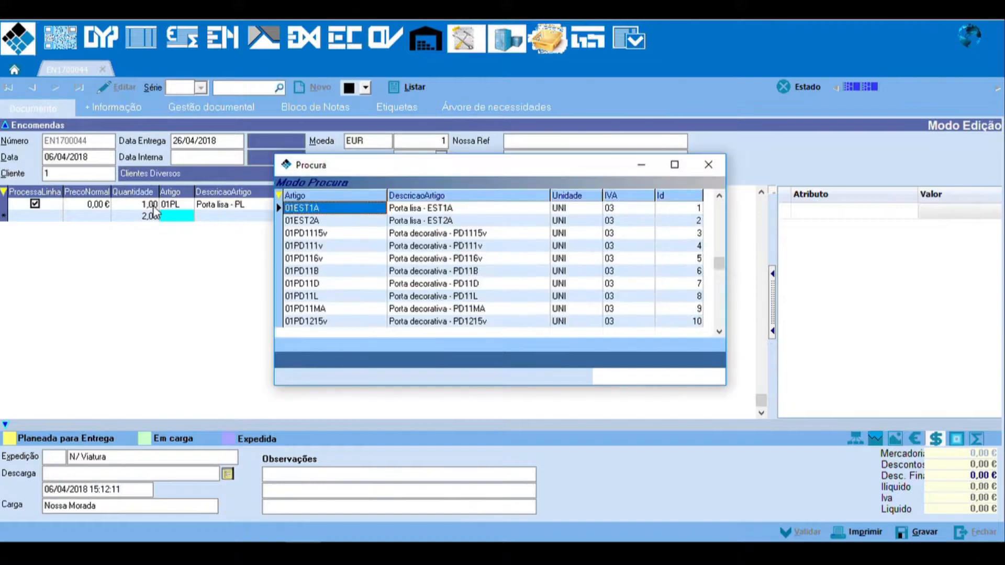
{"action": "key", "text": "Return"}
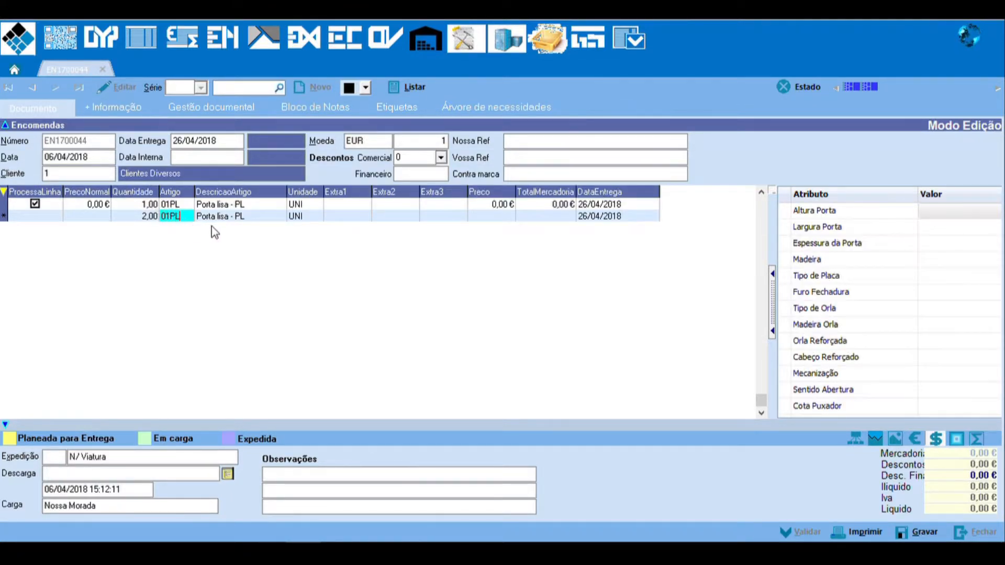
Step: Set the second line's attributes to height 2000, width 650, thickness 35 and Madeira MOG, and save the order
{"action": "left_click", "coordinate": [929, 215]}
{"action": "type", "text": "2000"}
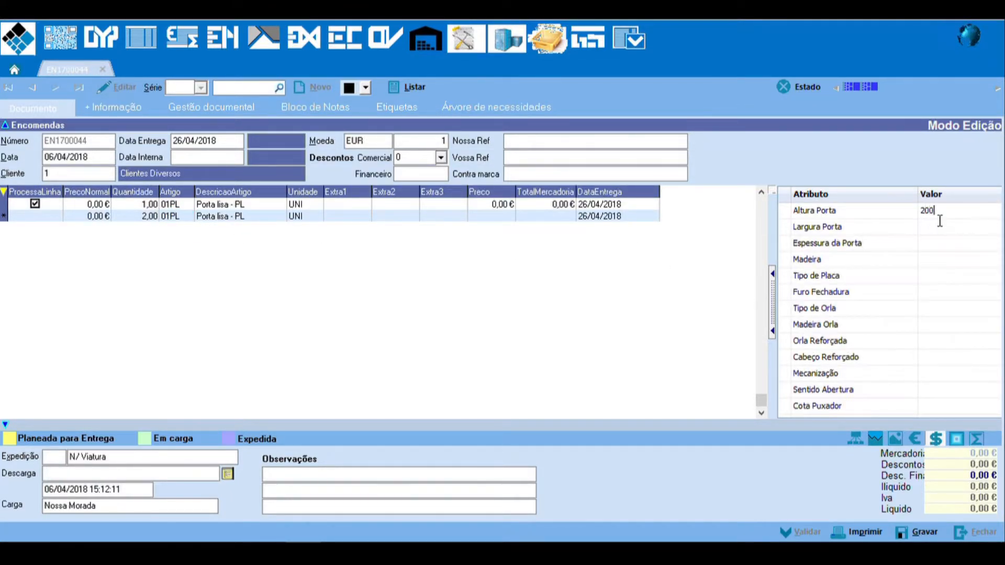
{"action": "key", "text": "Return"}
{"action": "type", "text": "650"}
{"action": "key", "text": "Return"}
{"action": "type", "text": "35"}
{"action": "key", "text": "Return"}
{"action": "type", "text": "MOG"}
{"action": "key", "text": "Return"}
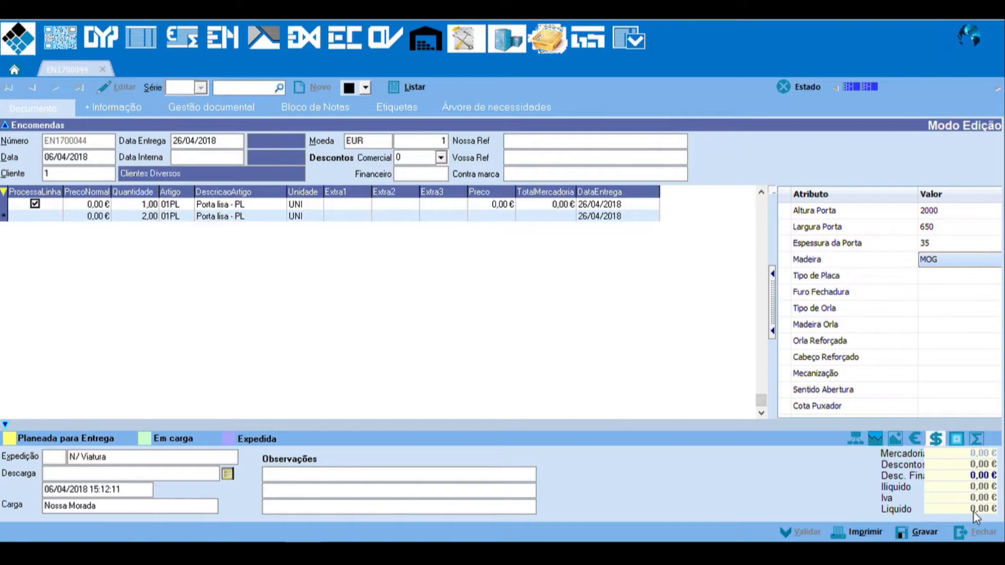
{"action": "left_click", "coordinate": [912, 533]}
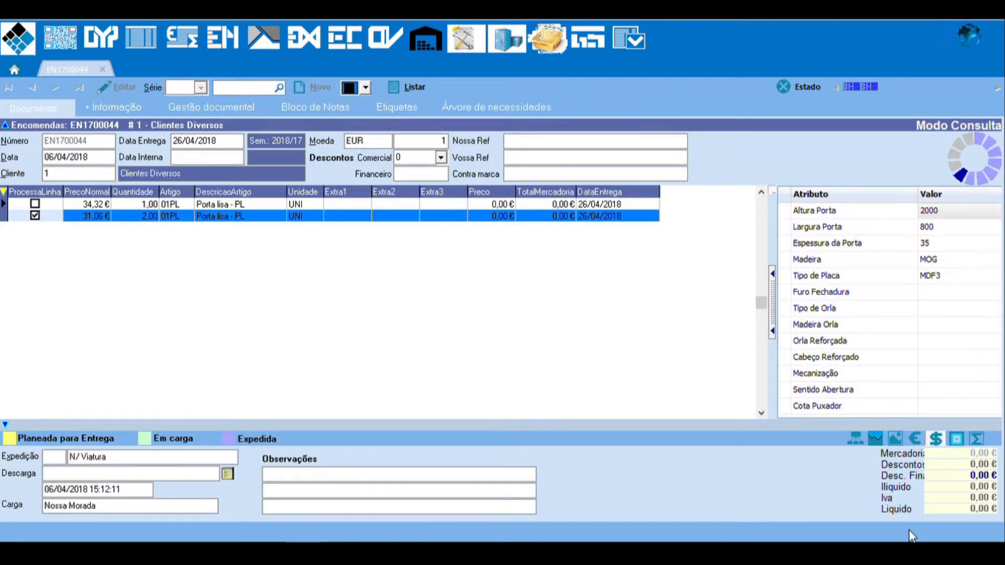
Step: Reopen the tables module and display the Majoracoes table in the Preços group
{"action": "left_click", "coordinate": [137, 40]}
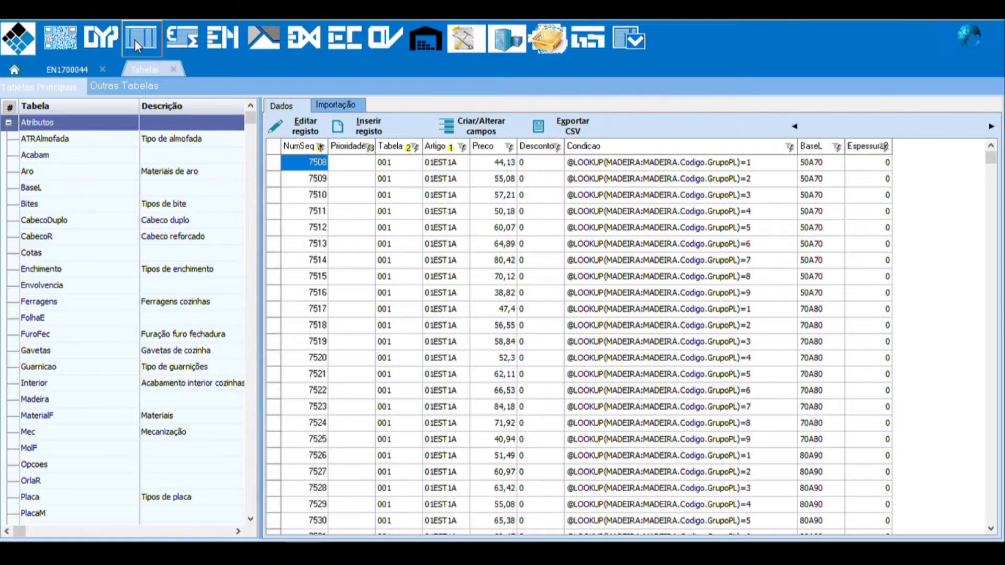
{"action": "left_click", "coordinate": [80, 417]}
{"action": "scroll", "coordinate": [74, 378], "scroll_direction": "down", "scroll_amount": 8}
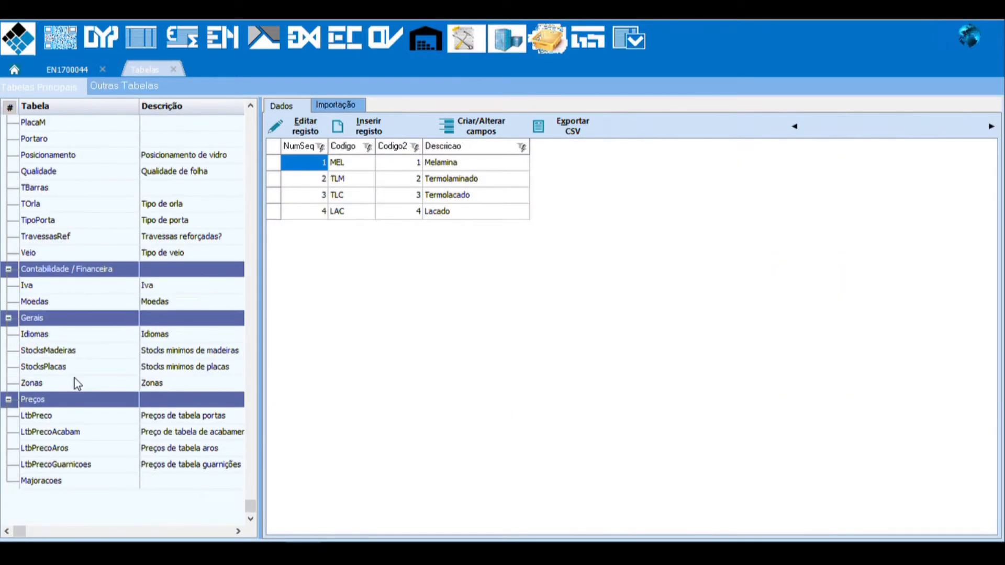
{"action": "left_click", "coordinate": [62, 480]}
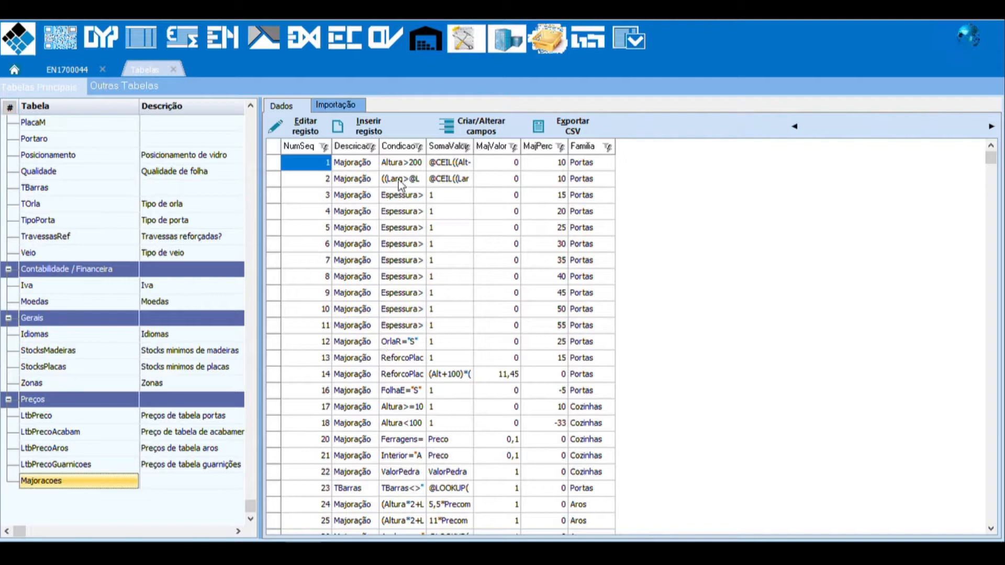
Step: Widen the Descricao and Condicao columns, narrow NumSeq, and shrink the table list to give the data grid more room
{"action": "left_click_drag", "start_coordinate": [379, 147], "coordinate": [883, 159]}
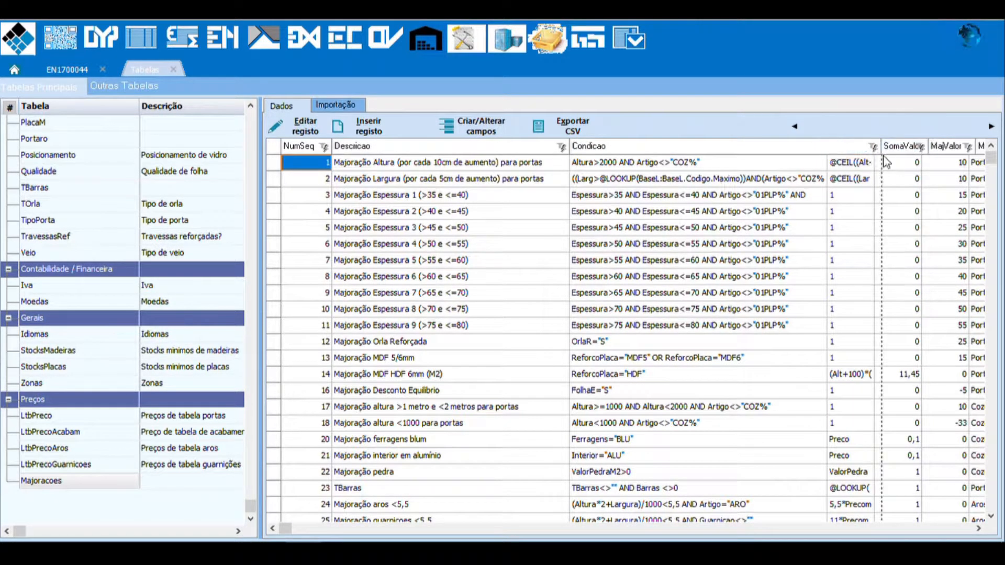
{"action": "left_click_drag", "start_coordinate": [332, 147], "coordinate": [293, 150]}
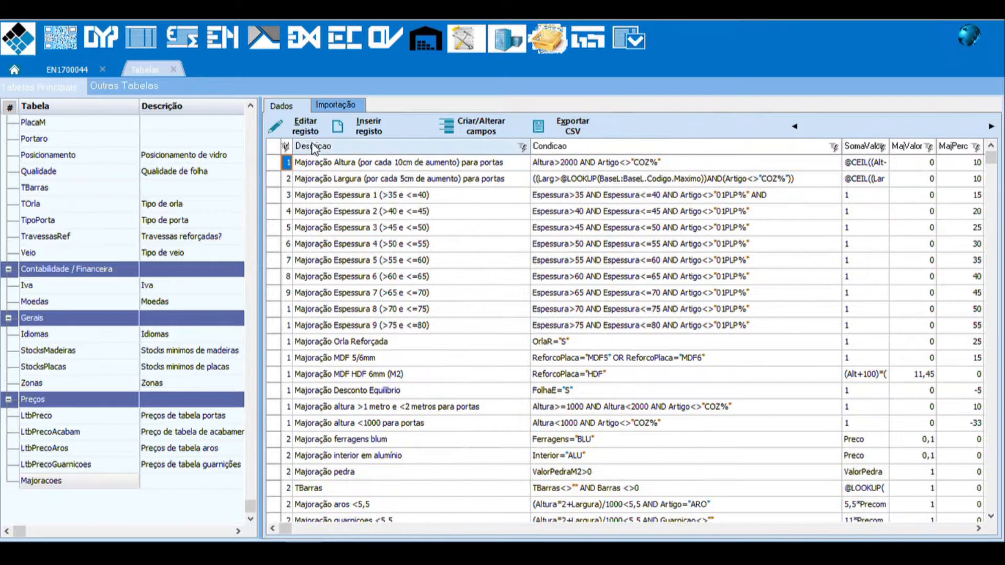
{"action": "left_click_drag", "start_coordinate": [270, 190], "coordinate": [160, 190]}
{"action": "left_click_drag", "start_coordinate": [756, 162], "coordinate": [725, 161]}
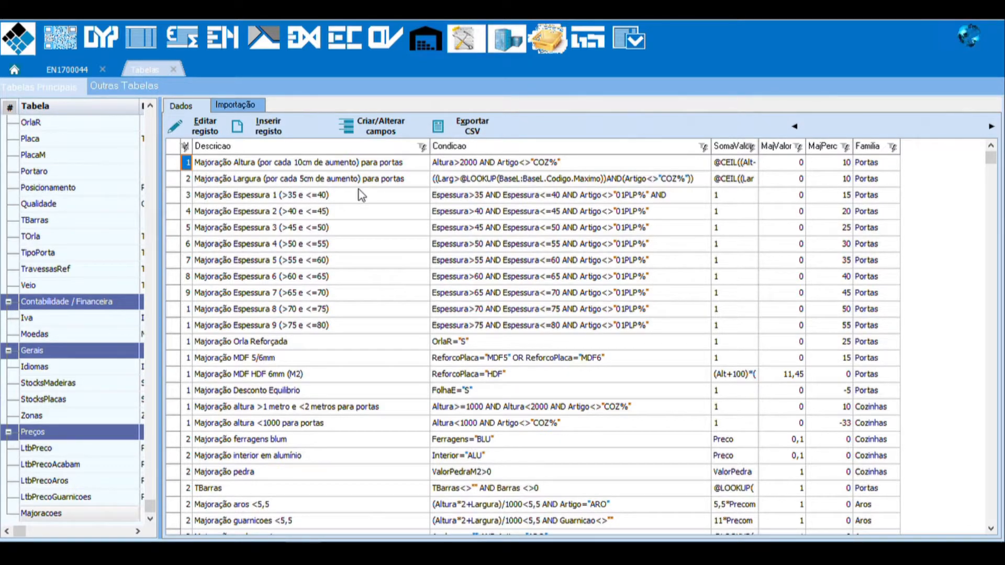
Step: Widen the SomaValor column and examine the formulas and conditions of the door height and width surcharges
{"action": "left_click", "coordinate": [237, 166]}
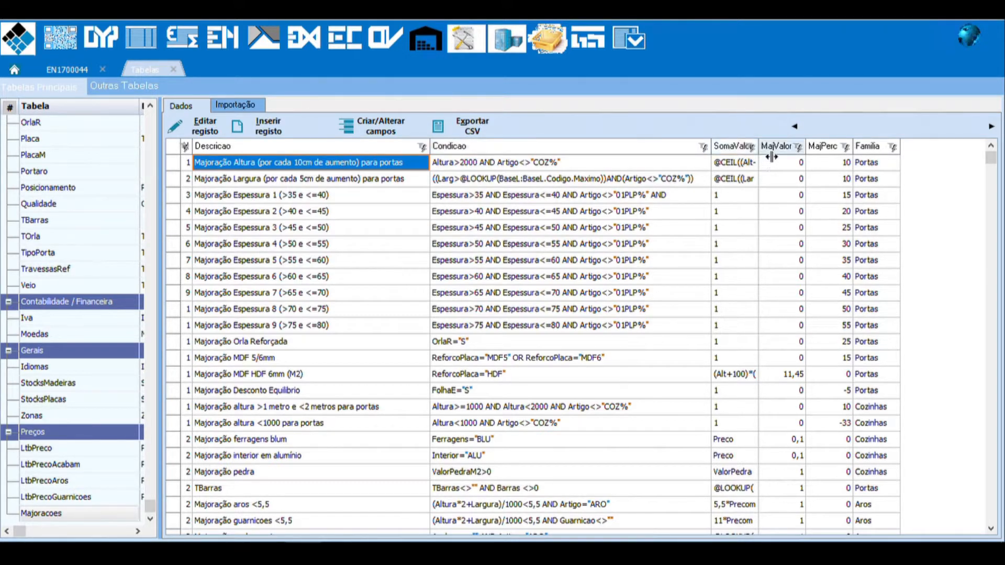
{"action": "left_click_drag", "start_coordinate": [758, 157], "coordinate": [895, 150]}
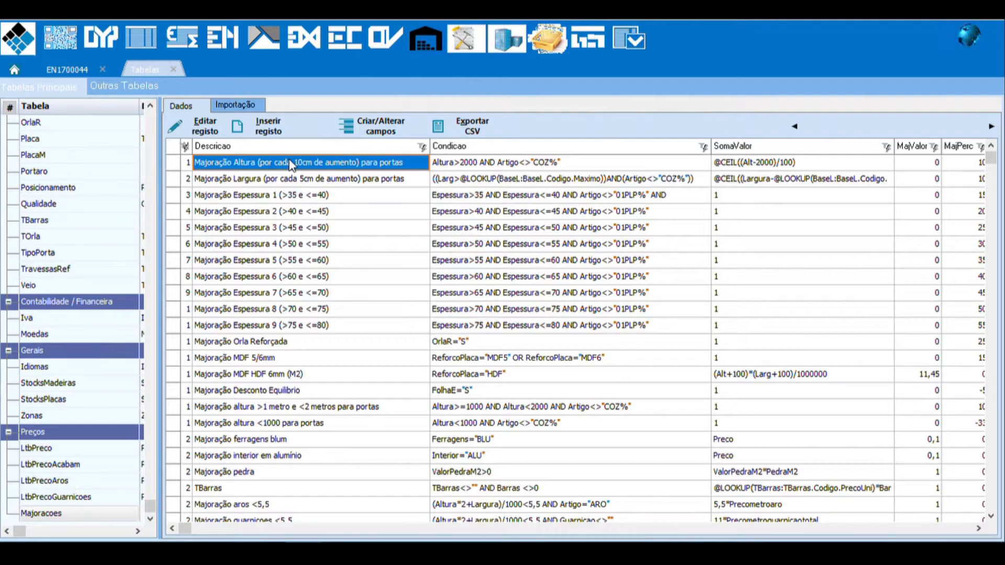
{"action": "left_click", "coordinate": [271, 182]}
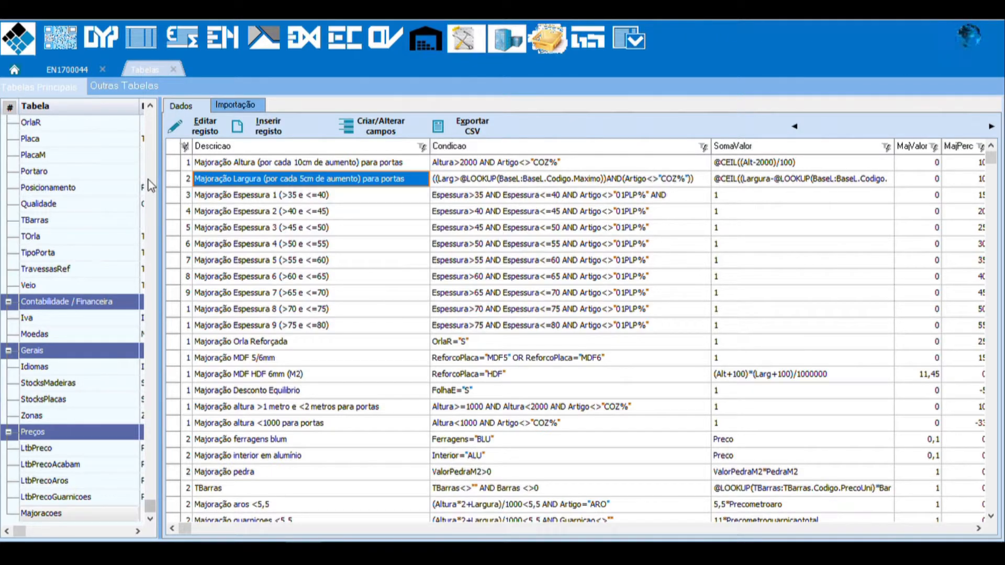
{"action": "left_click", "coordinate": [476, 167]}
{"action": "left_click", "coordinate": [494, 173]}
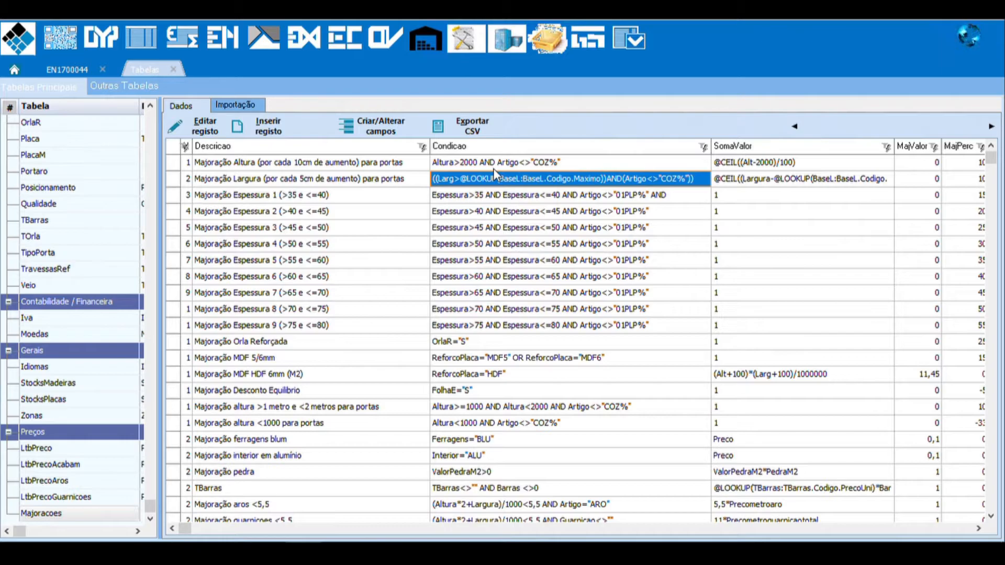
Step: Examine the thickness (Espessura) surcharge rules in the Majoracoes table, including their thickness ranges and MajPerc percentages
{"action": "left_click", "coordinate": [351, 196]}
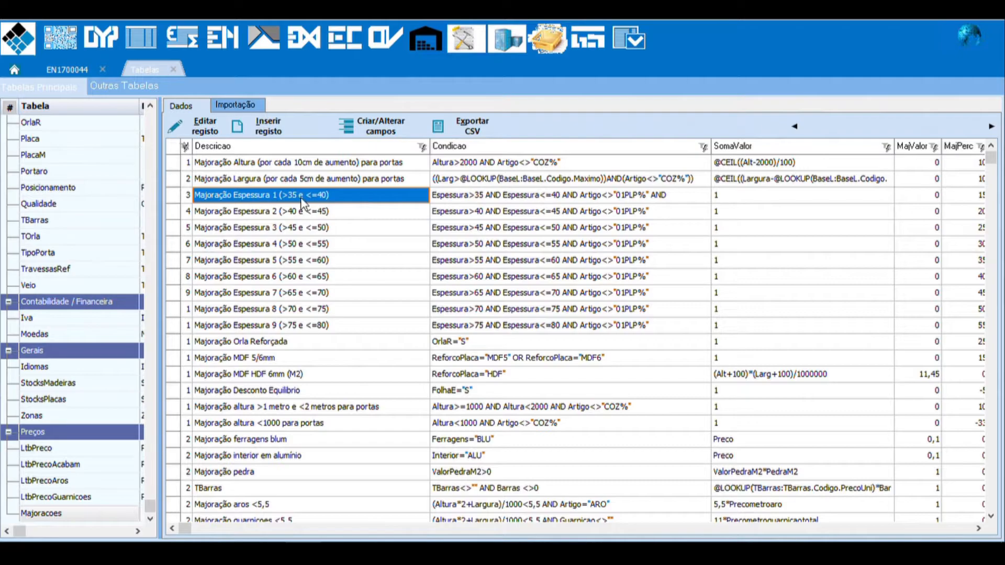
{"action": "left_click", "coordinate": [952, 200]}
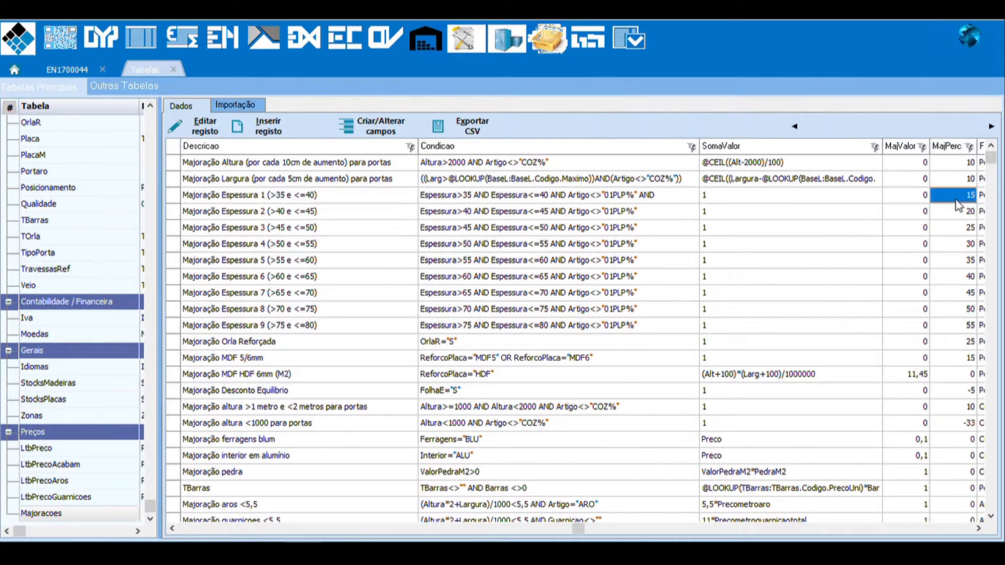
{"action": "left_click", "coordinate": [276, 211]}
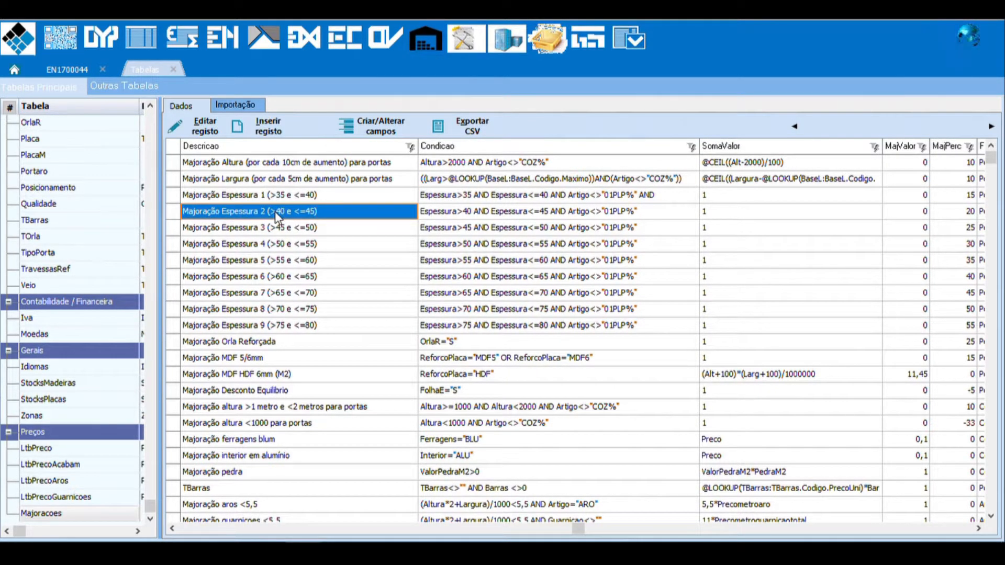
{"action": "left_click", "coordinate": [285, 262]}
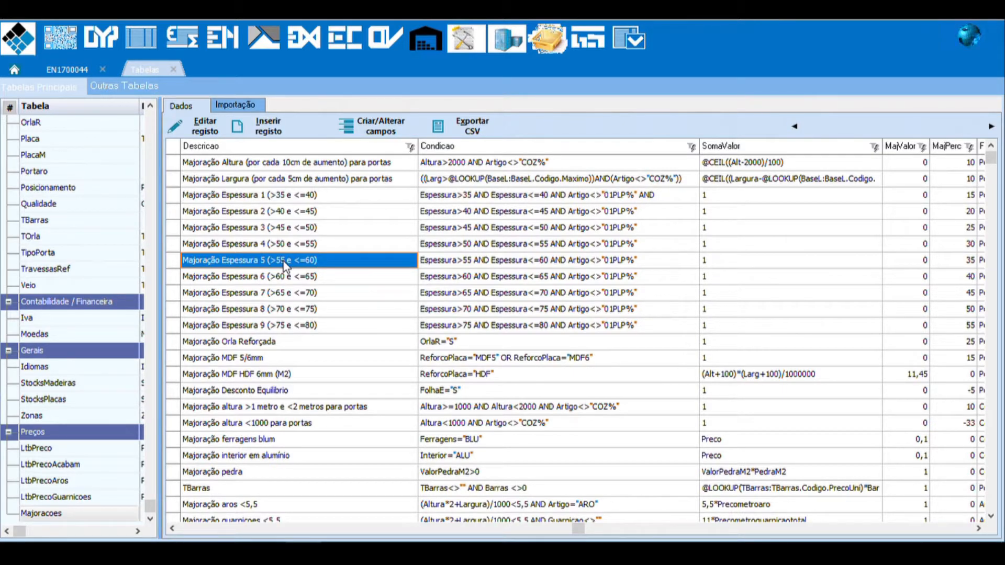
Step: Review the remaining surcharge rules, from reinforced edging and MDF through to the last Majoracoes record
{"action": "left_click", "coordinate": [277, 376]}
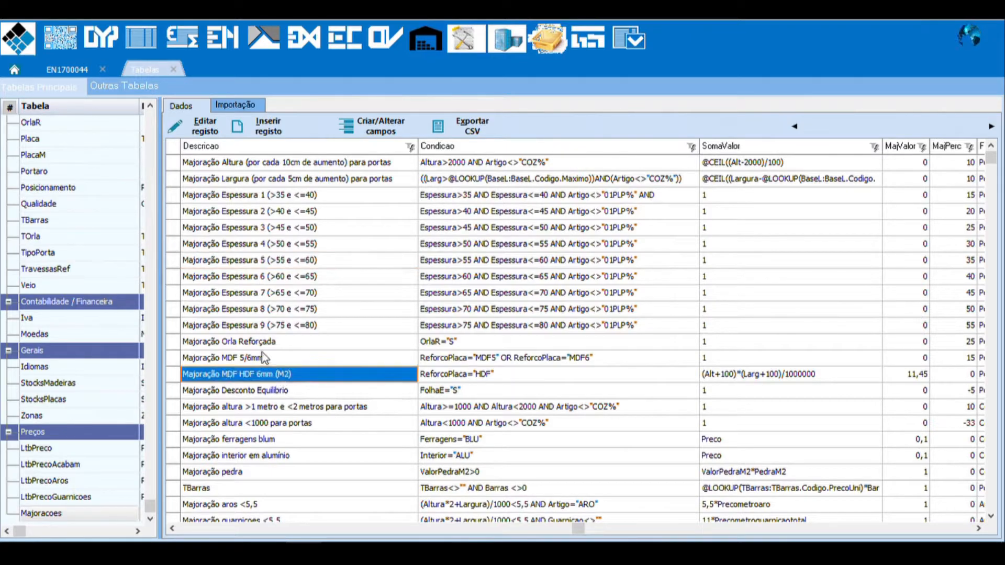
{"action": "left_click", "coordinate": [261, 354]}
{"action": "left_click", "coordinate": [251, 327]}
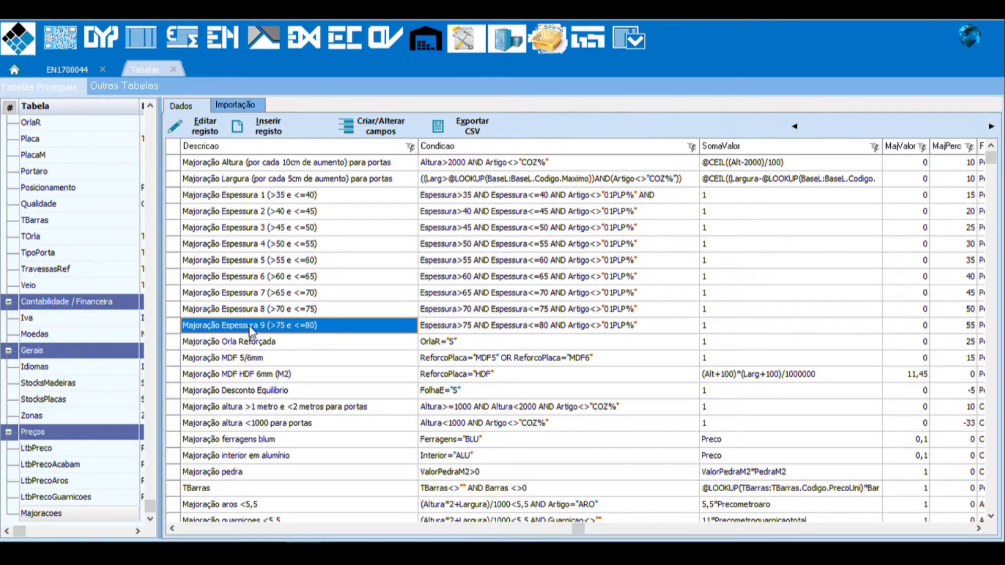
{"action": "left_click", "coordinate": [288, 380]}
{"action": "key", "text": "Down"}
{"action": "key", "text": "Down"}
{"action": "key", "text": "Down"}
{"action": "key", "text": "Down"}
{"action": "key", "text": "Down"}
{"action": "key", "text": "Down"}
{"action": "key", "text": "Down"}
{"action": "key", "text": "Down"}
{"action": "key", "text": "Down"}
{"action": "key", "text": "Down"}
{"action": "key", "text": "Down"}
{"action": "key", "text": "Down"}
{"action": "key", "text": "Down"}
{"action": "key", "text": "Down"}
{"action": "key", "text": "Down"}
{"action": "key", "text": "Down"}
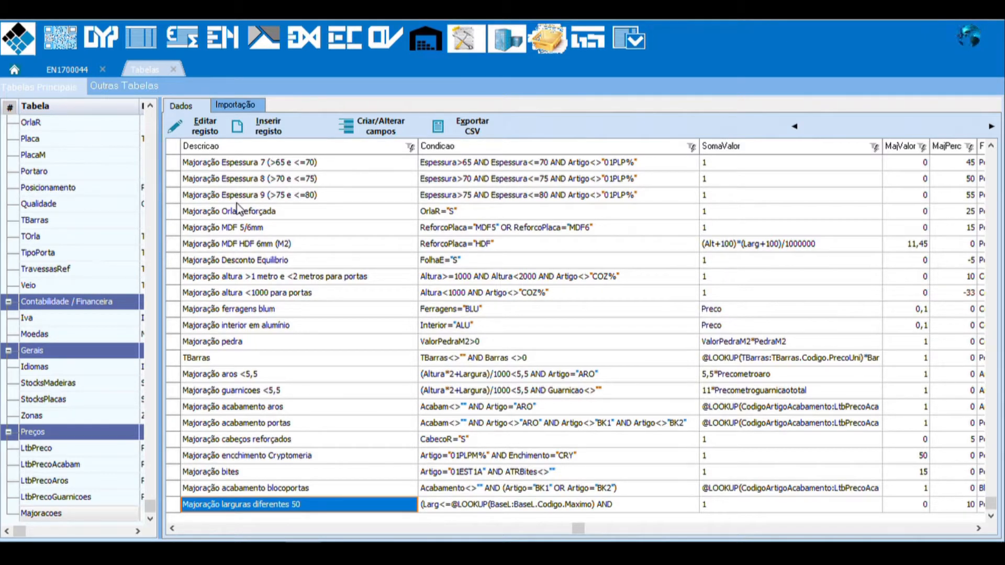
{"action": "left_click", "coordinate": [295, 341]}
Step: Return to the open order, put it in edit mode and add a third line with quantity 1 of article 01PL
{"action": "left_click", "coordinate": [70, 70]}
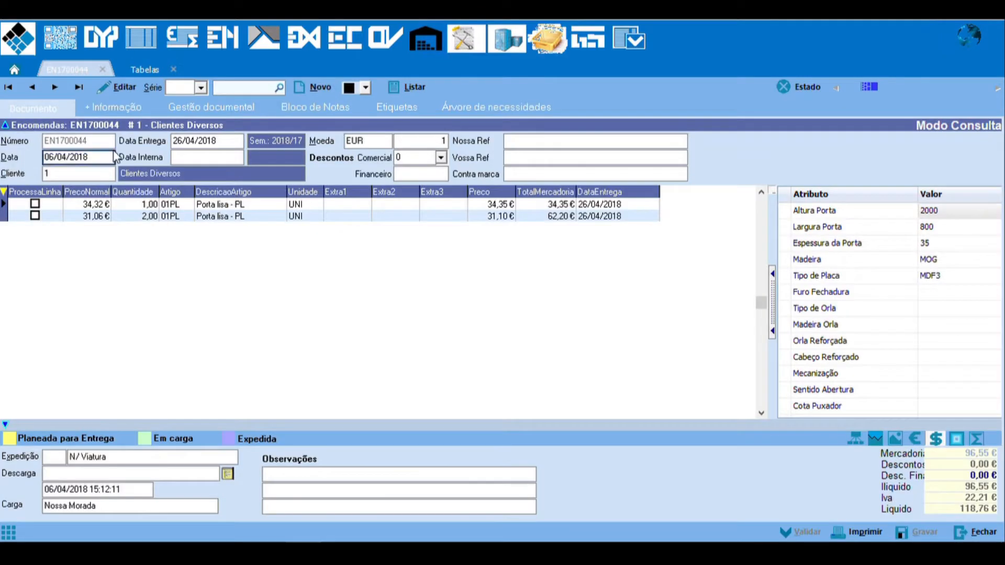
{"action": "left_click", "coordinate": [118, 87]}
{"action": "left_click", "coordinate": [137, 216]}
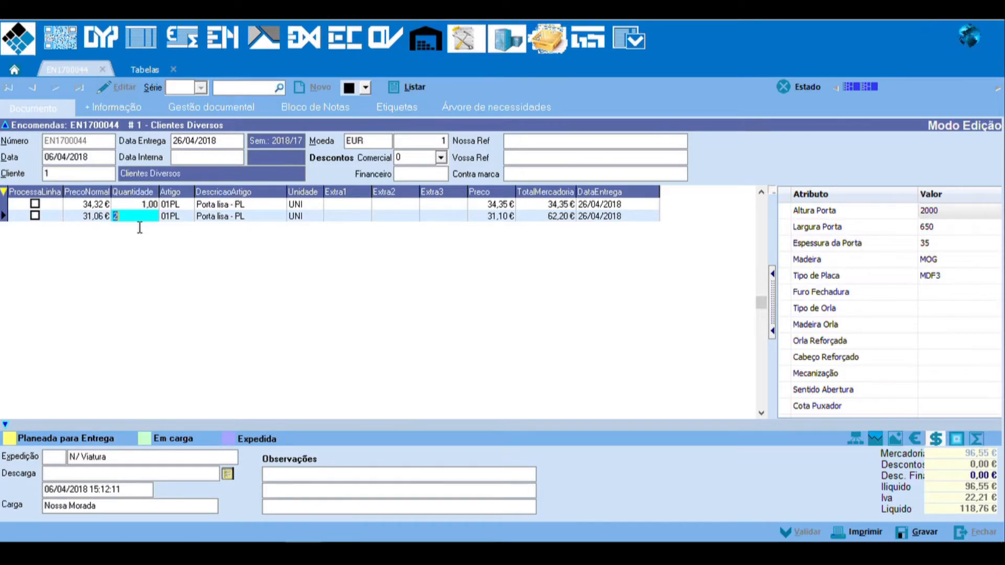
{"action": "key", "text": "Up"}
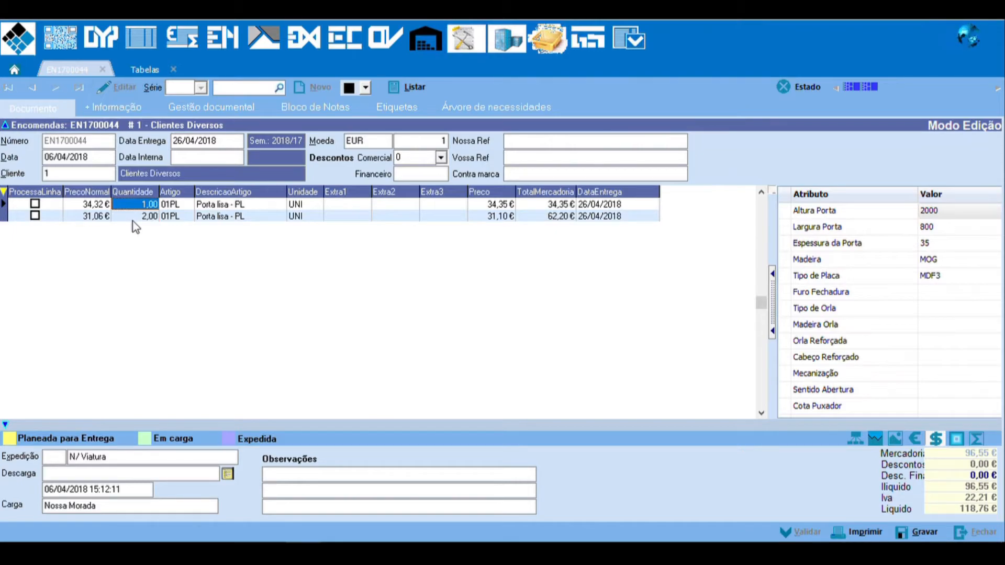
{"action": "left_click", "coordinate": [139, 217]}
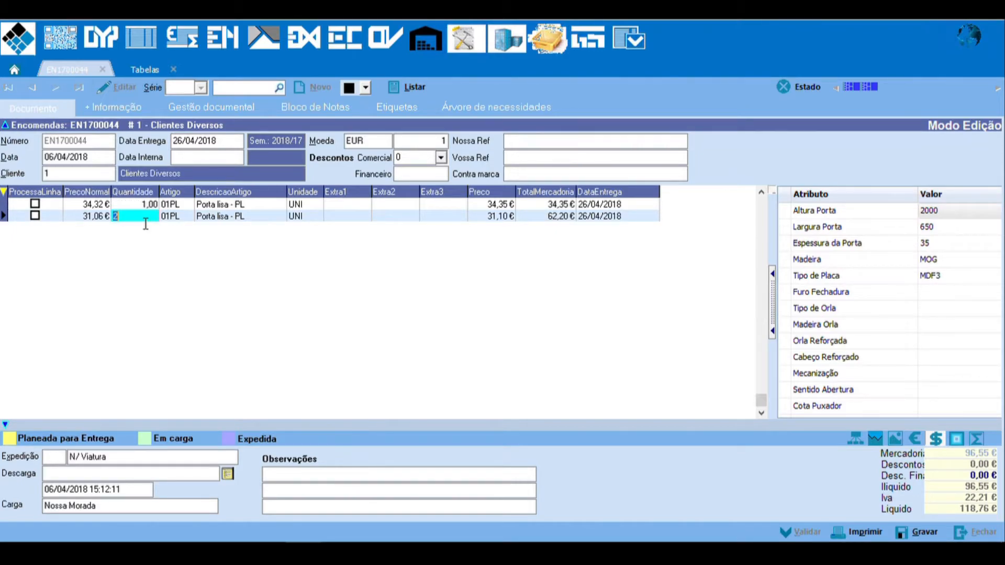
{"action": "key", "text": "Down"}
{"action": "type", "text": "1"}
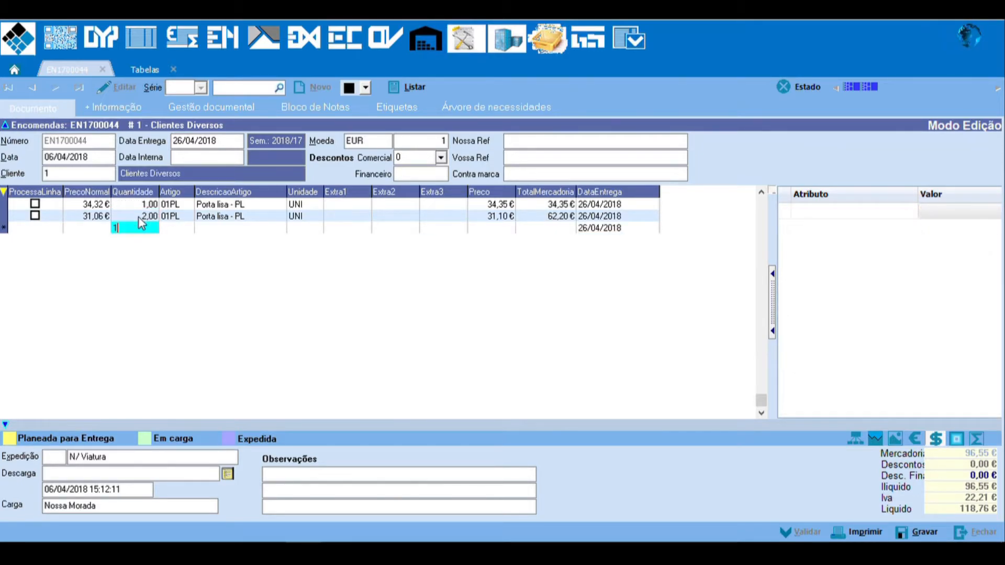
{"action": "key", "text": "Tab"}
{"action": "key", "text": "F4"}
{"action": "type", "text": "01PL"}
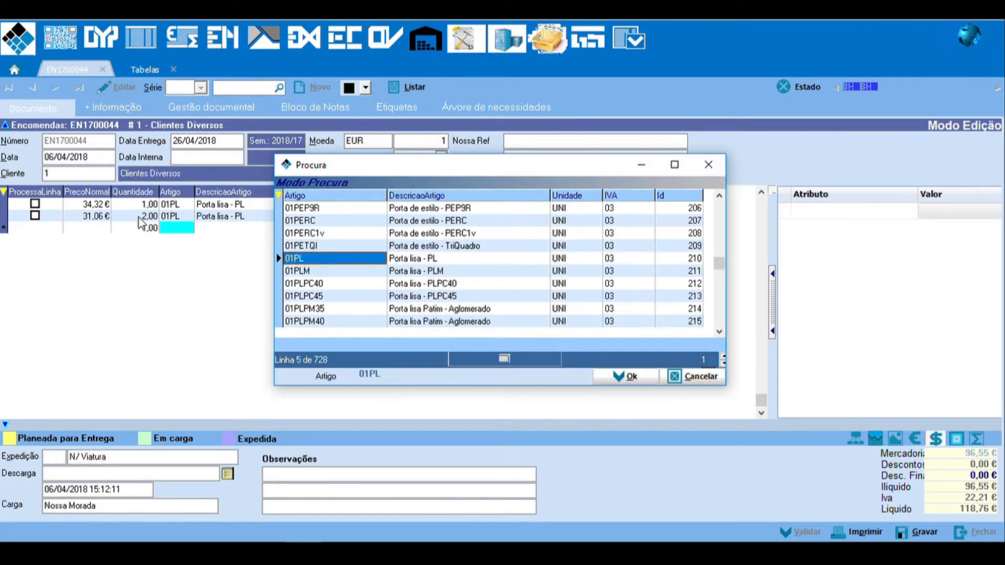
{"action": "key", "text": "Return"}
{"action": "key", "text": "Tab"}
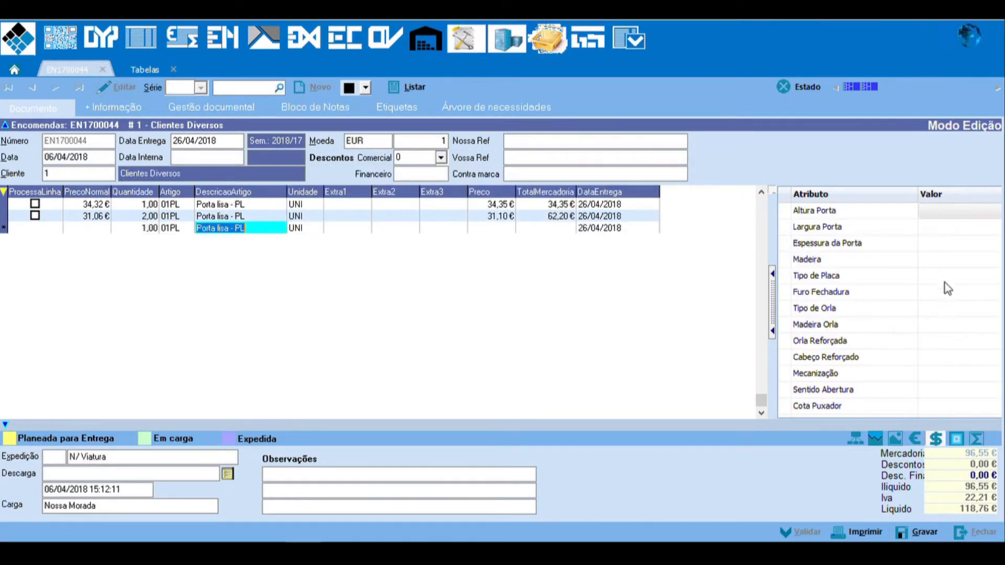
Step: Set the third line's attributes to Altura Porta 2000, Largura Porta 800, Espessura da Porta 35 and Madeira MOG
{"action": "left_click", "coordinate": [940, 212]}
{"action": "type", "text": "2000"}
{"action": "key", "text": "Return"}
{"action": "type", "text": "8000"}
{"action": "key", "text": "Return"}
{"action": "key", "text": "Up"}
{"action": "type", "text": "800"}
{"action": "key", "text": "Return"}
{"action": "type", "text": "35"}
{"action": "key", "text": "Return"}
{"action": "type", "text": "MOG"}
{"action": "key", "text": "Return"}
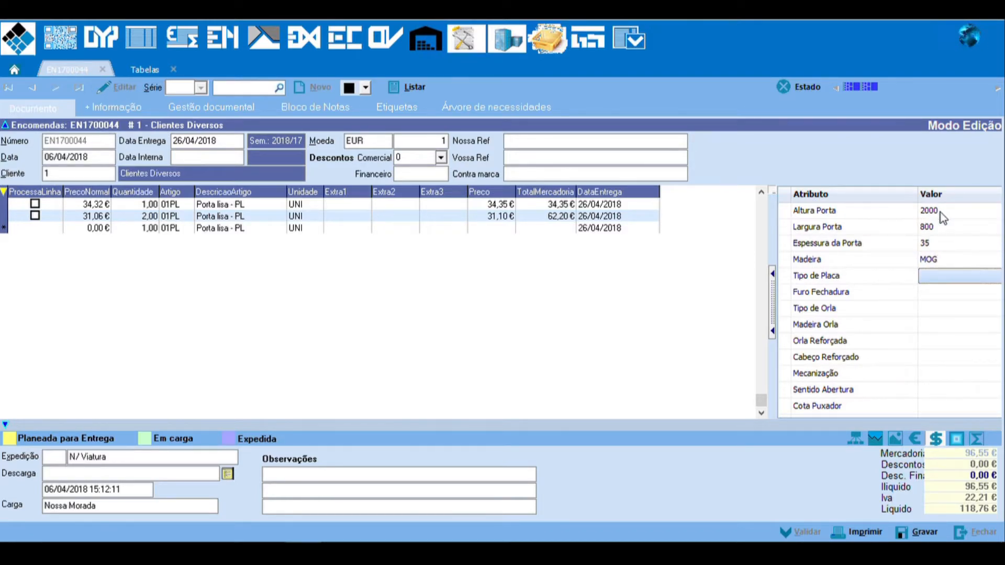
Step: Set the third line's Orla Reforçada attribute to S and save the order
{"action": "key", "text": "Down"}
{"action": "key", "text": "Down"}
{"action": "key", "text": "Down"}
{"action": "key", "text": "Down"}
{"action": "key", "text": "F4"}
{"action": "key", "text": "Return"}
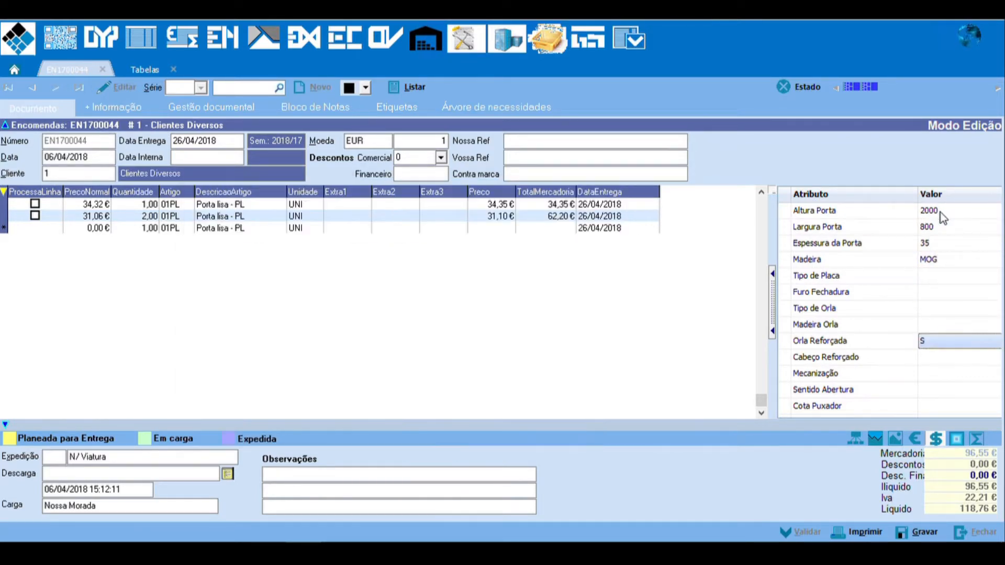
{"action": "left_click", "coordinate": [922, 535]}
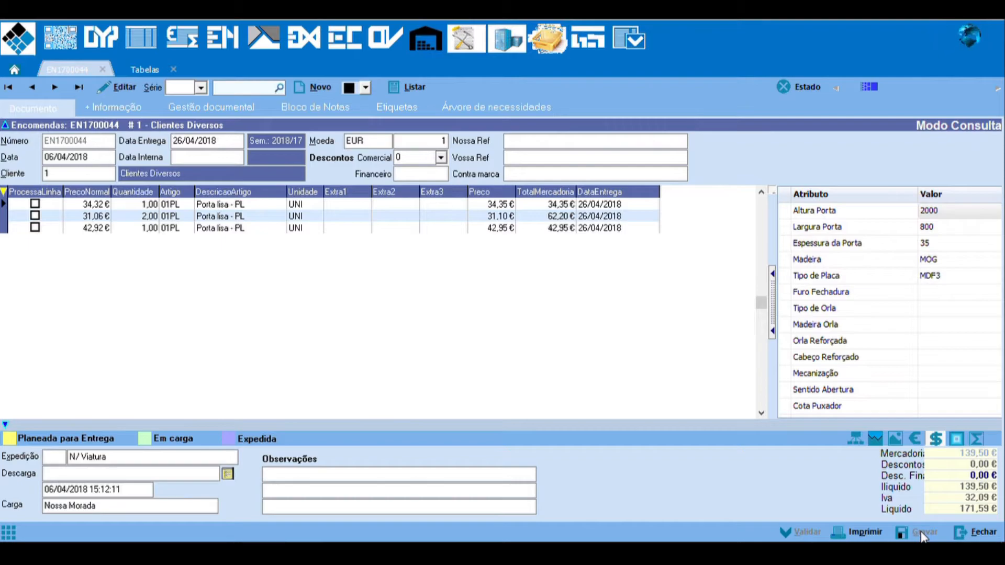
Step: Open the Windows calculator, multiply 34,32 by 1,25 to check the reinforced-edge surcharge, and close it
{"action": "key", "text": "super"}
{"action": "type", "text": "calcu"}
{"action": "key", "text": "Return"}
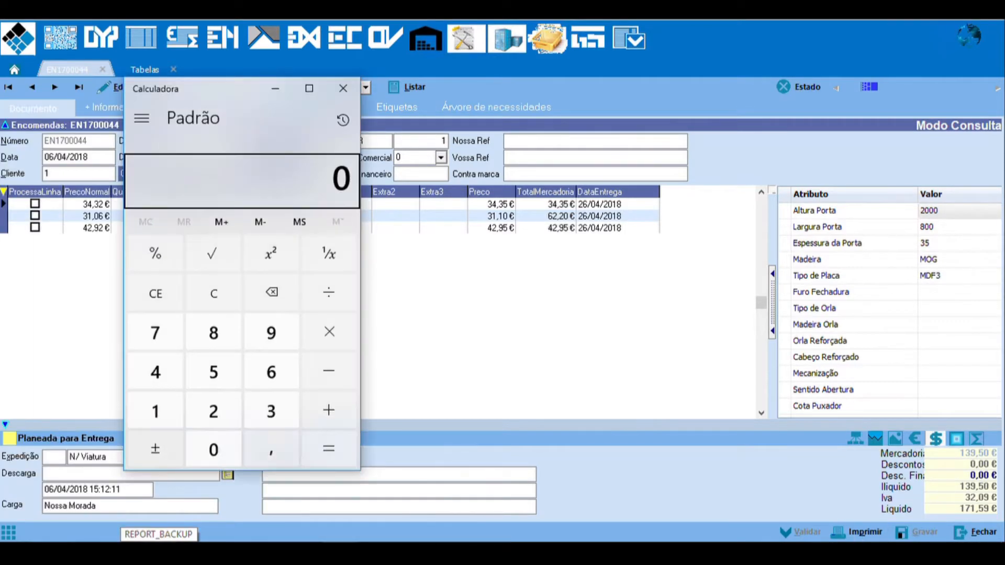
{"action": "left_click_drag", "start_coordinate": [241, 92], "coordinate": [380, 95]}
{"action": "type", "text": "34,32"}
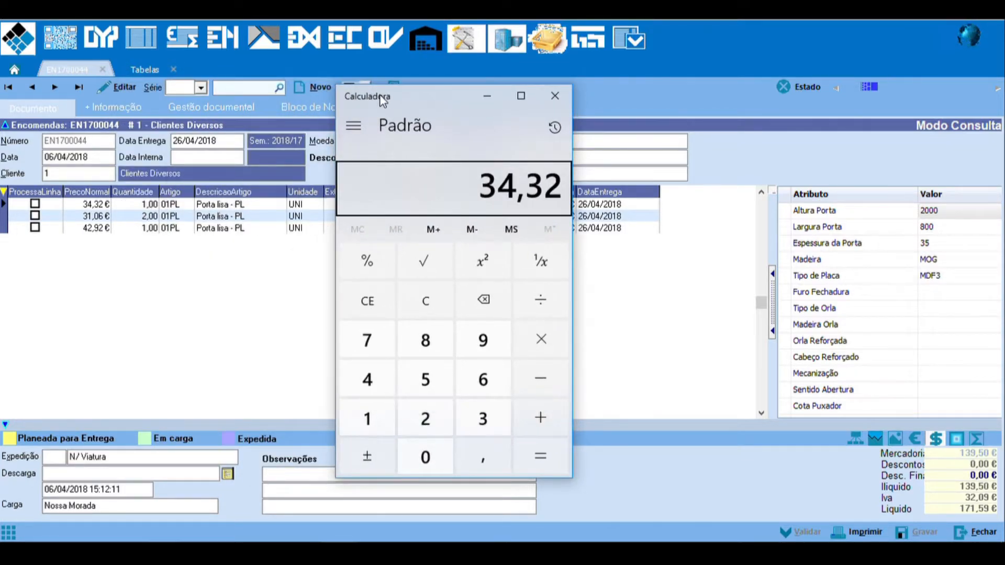
{"action": "type", "text": "*1,25"}
{"action": "key", "text": "Return"}
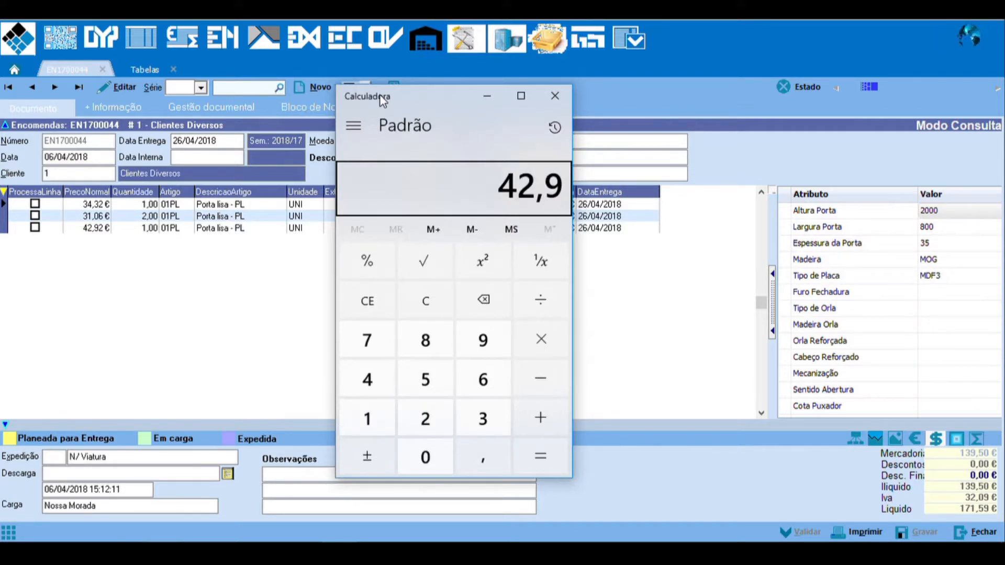
{"action": "left_click", "coordinate": [555, 96]}
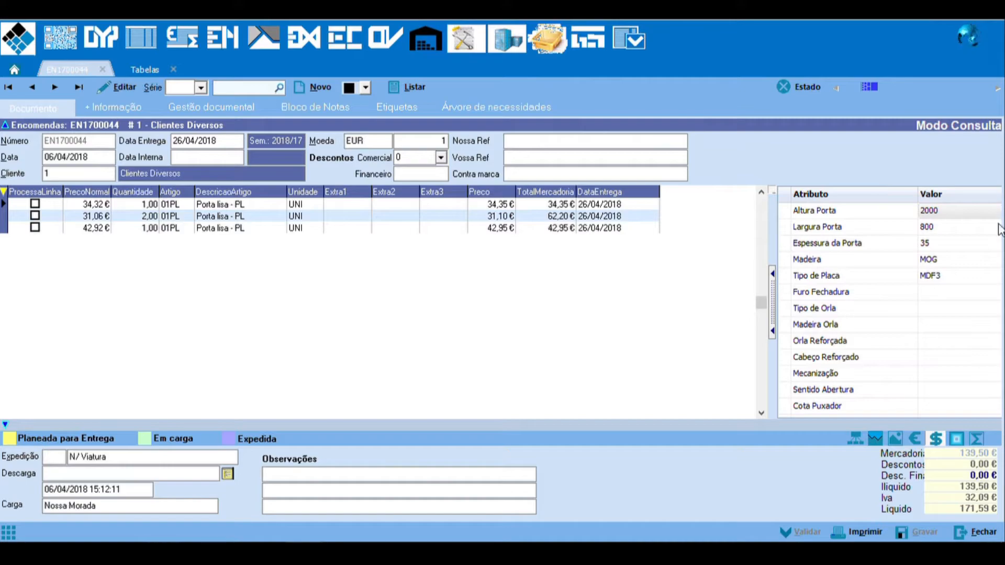
Step: Look through the full list of door attributes available on the existing order lines
{"action": "scroll", "coordinate": [963, 291], "scroll_direction": "down", "scroll_amount": 3}
{"action": "scroll", "coordinate": [963, 291], "scroll_direction": "up", "scroll_amount": 3}
{"action": "scroll", "coordinate": [963, 290], "scroll_direction": "up", "scroll_amount": 1}
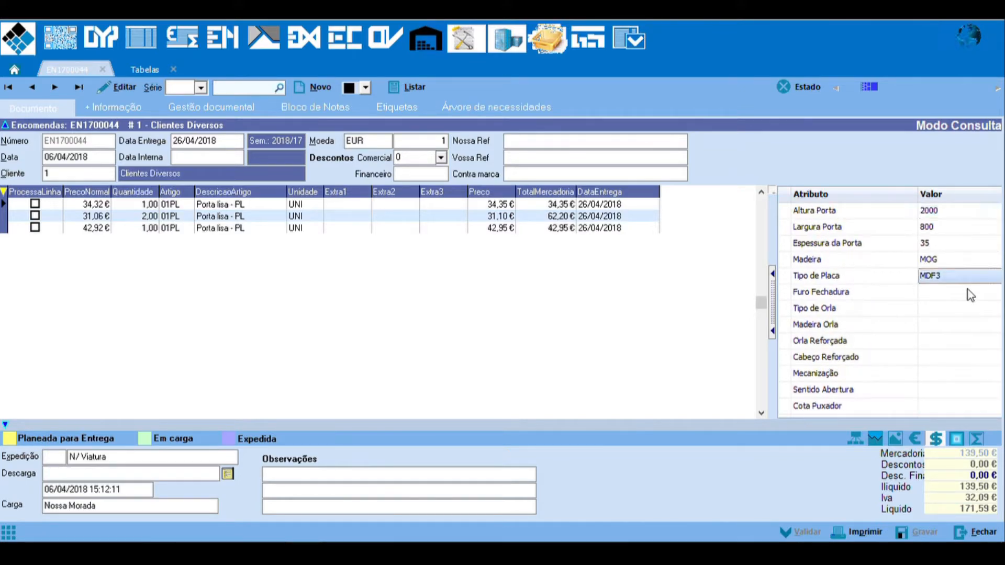
{"action": "scroll", "coordinate": [968, 290], "scroll_direction": "down", "scroll_amount": 4}
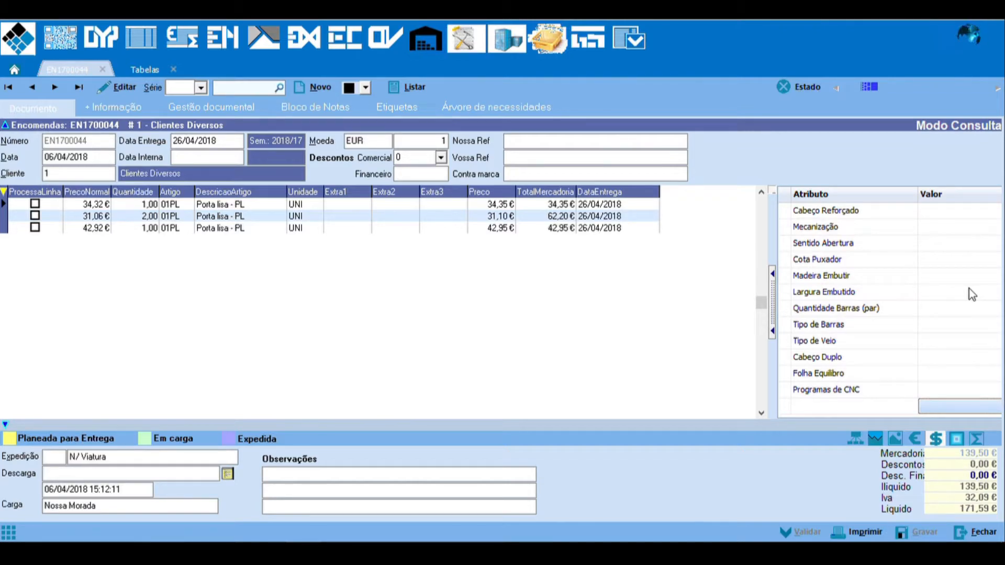
{"action": "scroll", "coordinate": [969, 288], "scroll_direction": "up", "scroll_amount": 3}
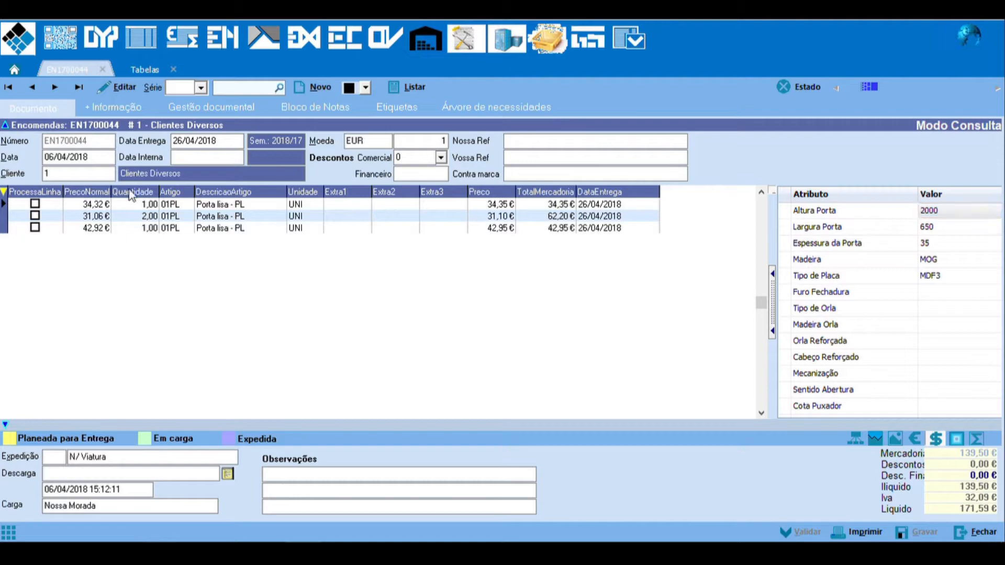
Step: Put the order in edit mode and add a fourth line with quantity 1 of article BK1 (Blokport 1 porta)
{"action": "left_click", "coordinate": [123, 86]}
{"action": "left_click", "coordinate": [151, 231]}
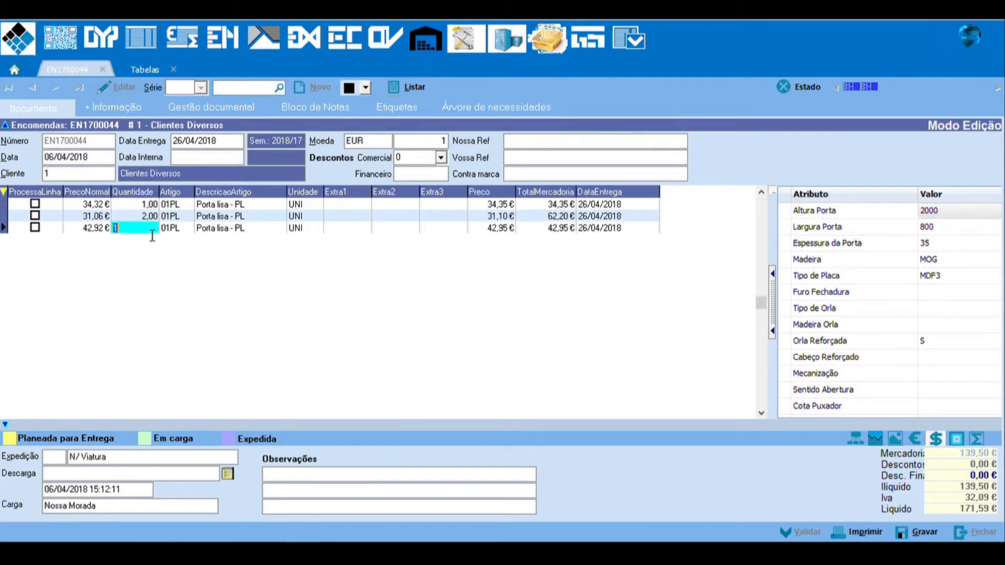
{"action": "key", "text": "Down"}
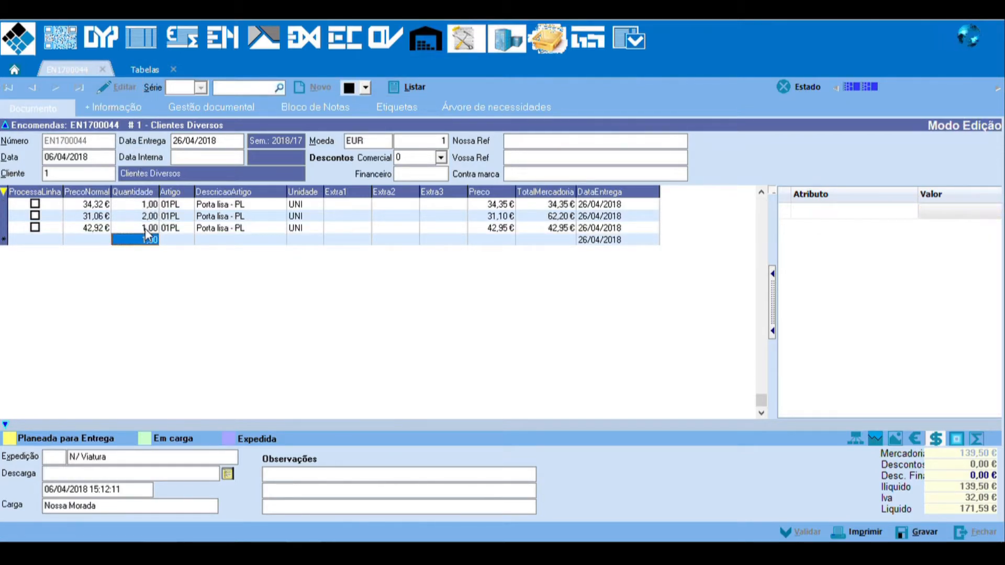
{"action": "left_click", "coordinate": [177, 241]}
{"action": "type", "text": "BK1"}
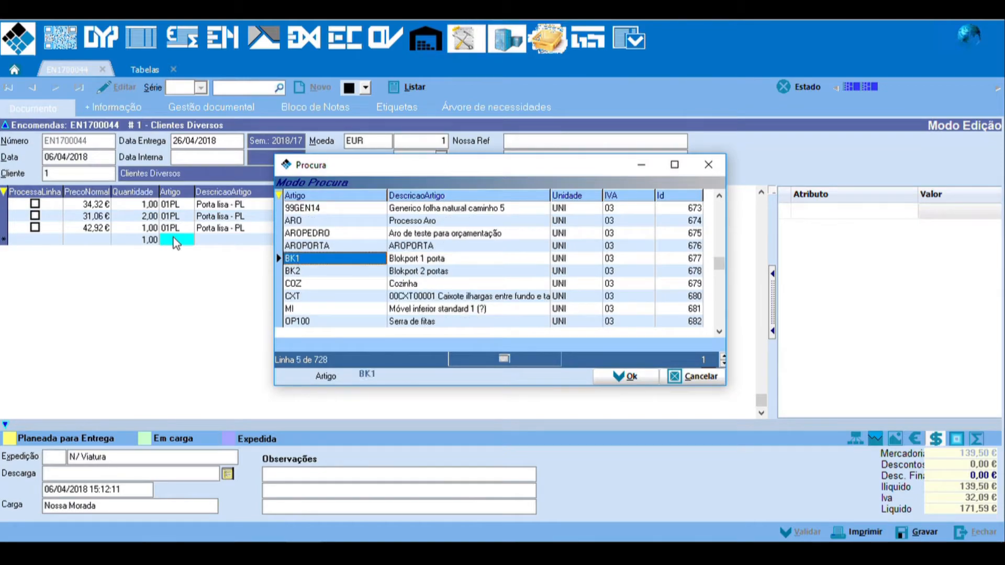
{"action": "key", "text": "Return"}
Step: Look through the BK1 line's attributes, and try to save the order with them empty to check the mandatory fields
{"action": "left_click", "coordinate": [955, 243]}
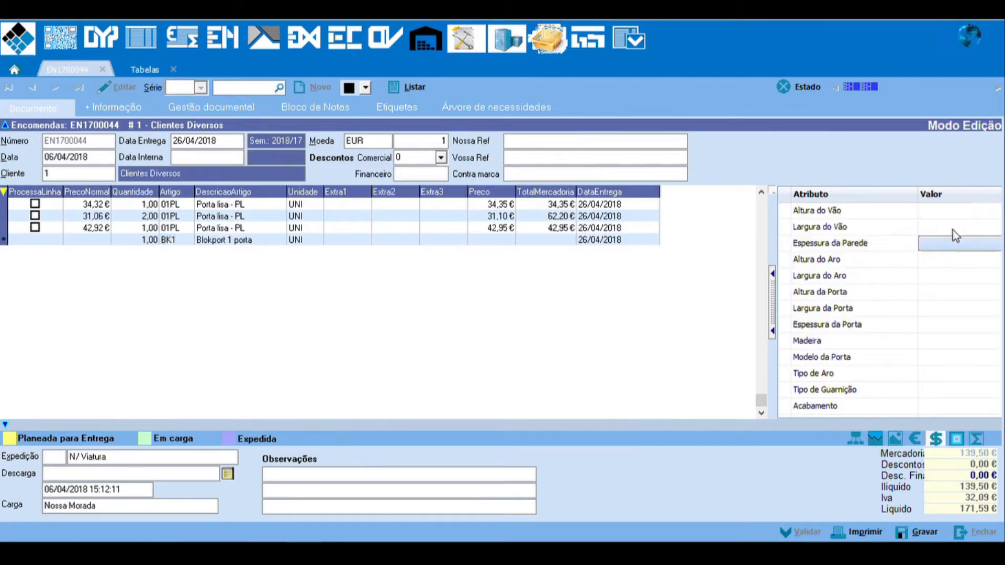
{"action": "scroll", "coordinate": [953, 237], "scroll_direction": "down", "scroll_amount": 6}
{"action": "scroll", "coordinate": [959, 281], "scroll_direction": "down", "scroll_amount": 2}
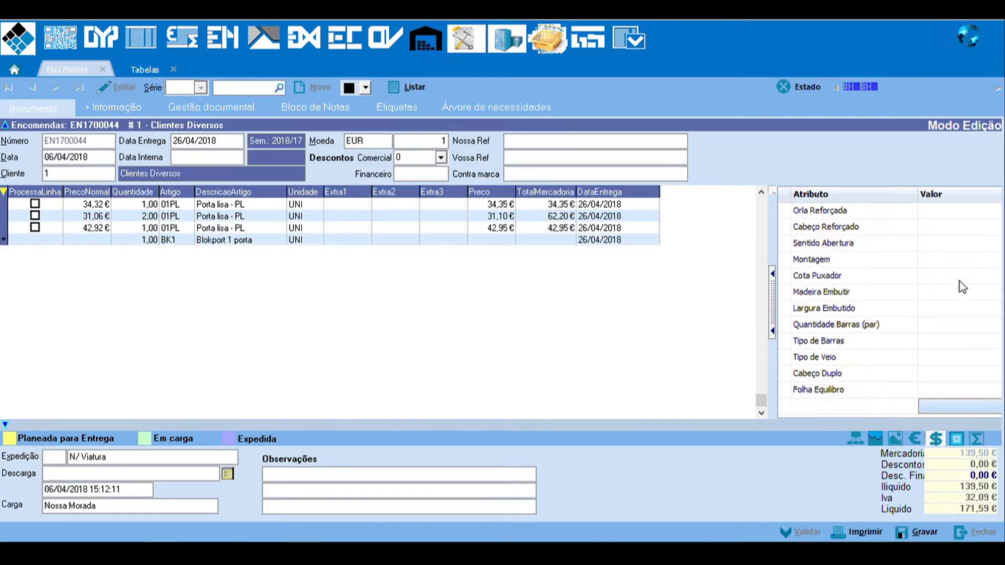
{"action": "scroll", "coordinate": [957, 291], "scroll_direction": "up", "scroll_amount": 8}
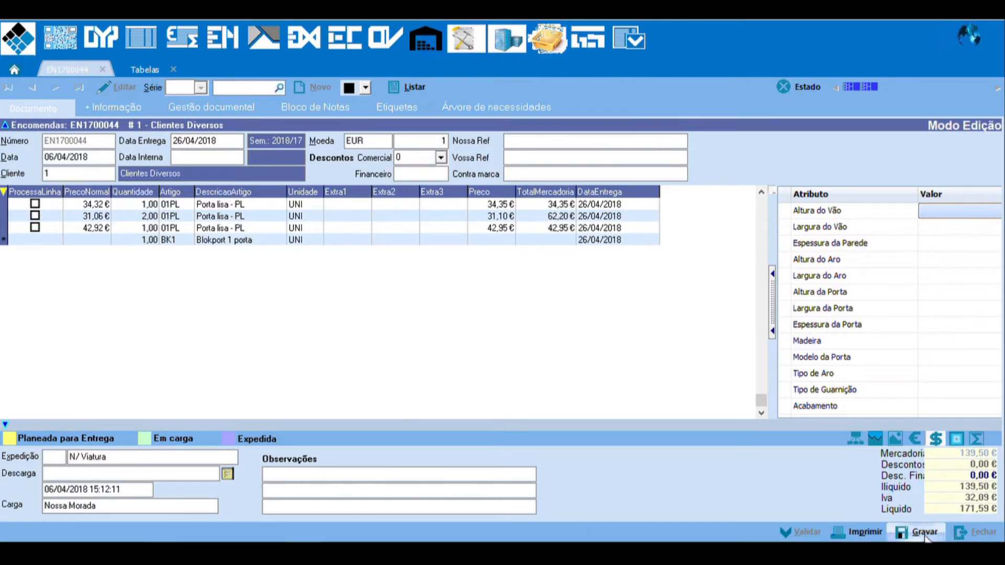
{"action": "left_click", "coordinate": [177, 242]}
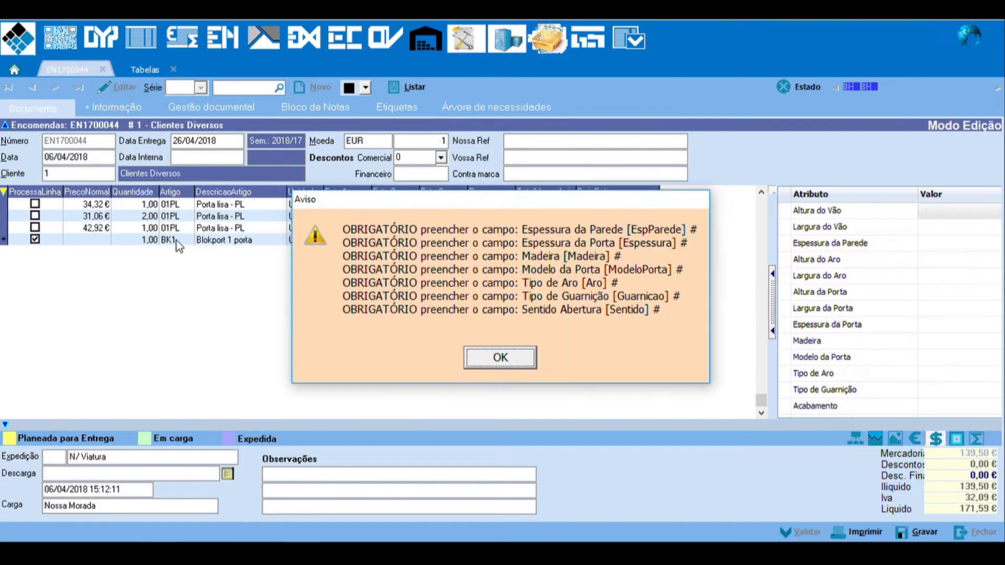
{"action": "left_click", "coordinate": [536, 367]}
Step: Dismiss the mandatory-fields warning and set the BK1 line's Altura do Vão to 2100, Largura do Vão to 920 and Espessura da Parede to 150
{"action": "left_click", "coordinate": [140, 246]}
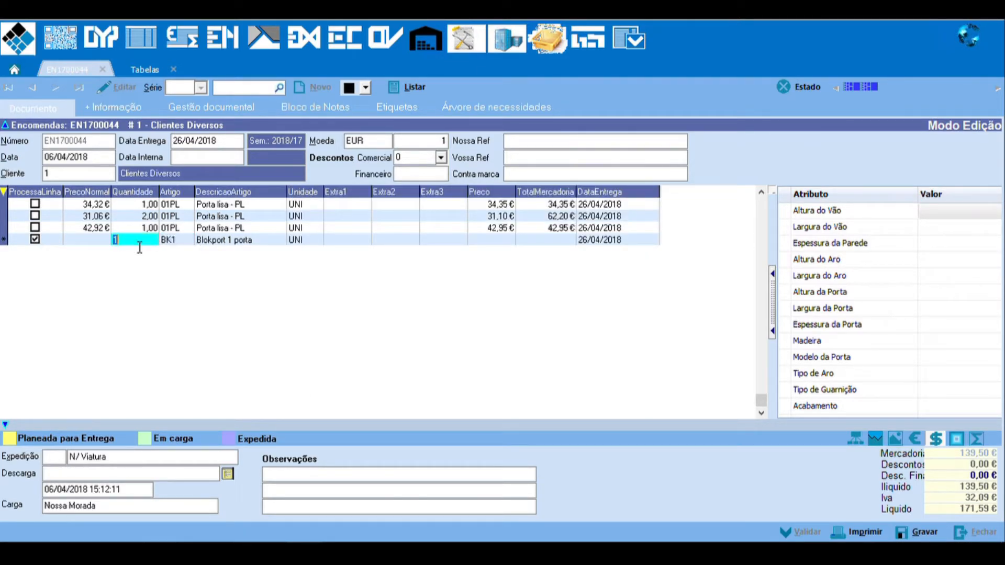
{"action": "left_click", "coordinate": [172, 243]}
{"action": "left_click", "coordinate": [940, 228]}
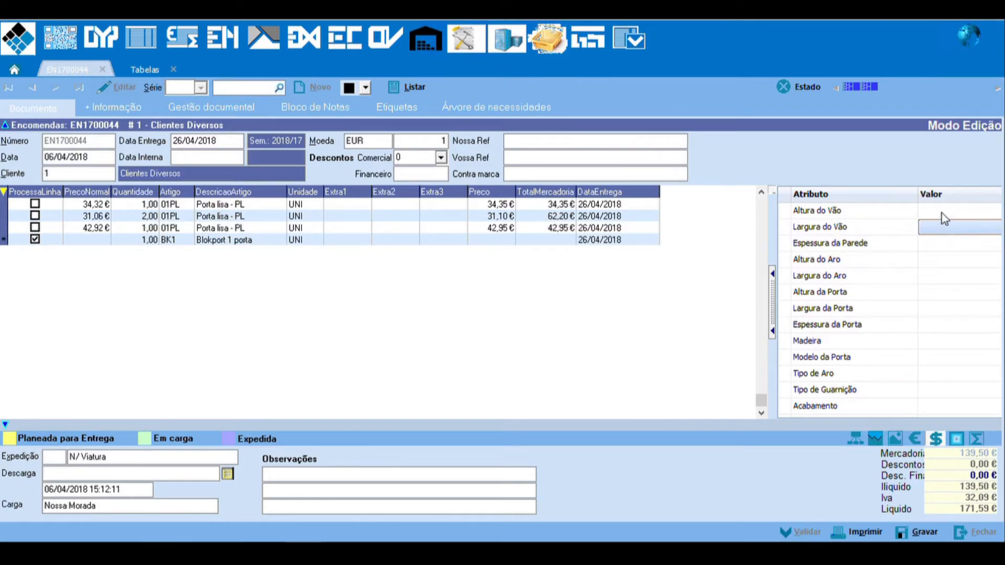
{"action": "left_click", "coordinate": [943, 212]}
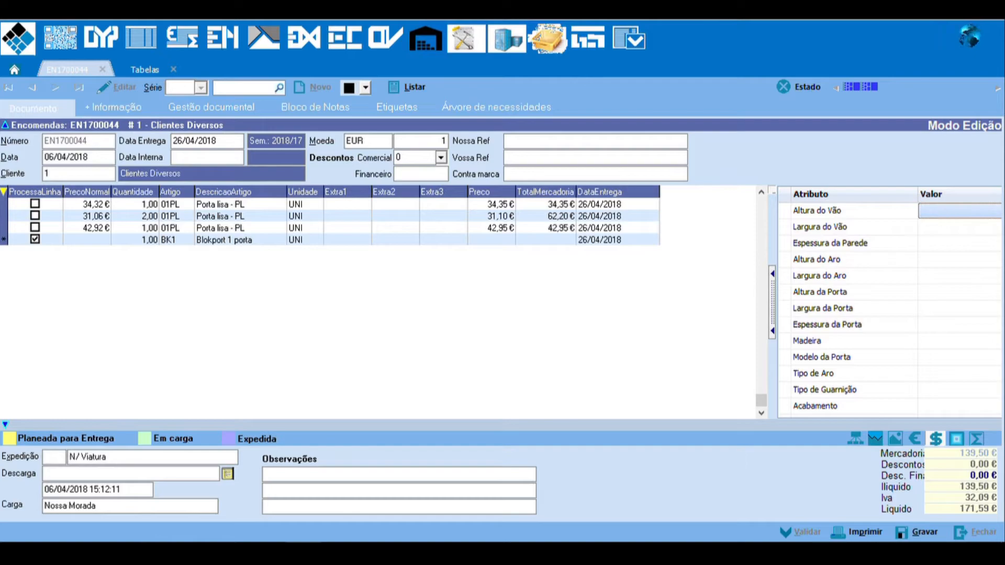
{"action": "type", "text": "200"}
{"action": "key", "text": "BackSpace"}
{"action": "key", "text": "BackSpace"}
{"action": "type", "text": "100"}
{"action": "key", "text": "Return"}
{"action": "type", "text": "92"}
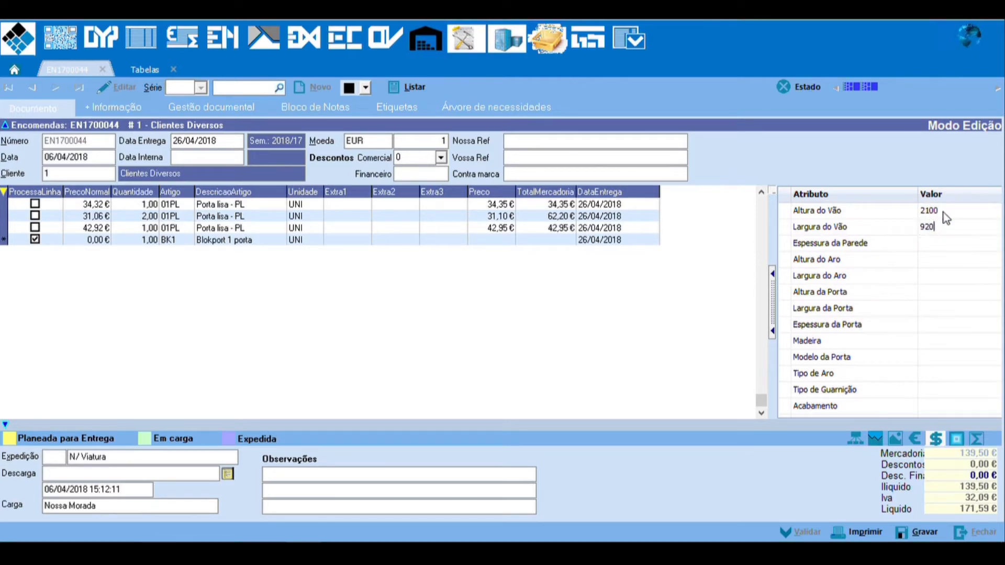
{"action": "type", "text": "0"}
{"action": "key", "text": "Return"}
{"action": "type", "text": "150"}
{"action": "key", "text": "Return"}
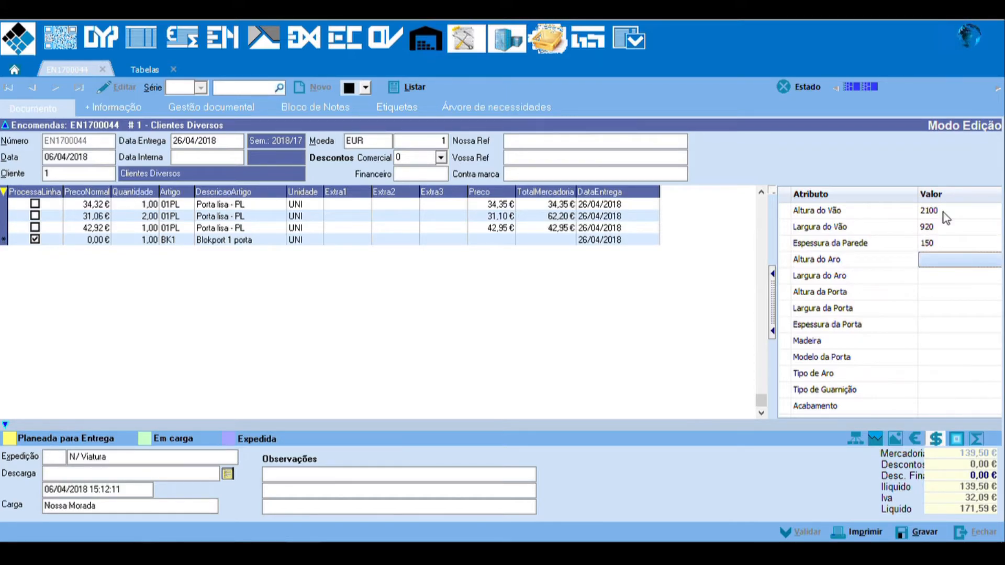
Step: Leave the frame and door dimensions empty, and set Espessura da Porta to 35 and Madeira to MOG
{"action": "key", "text": "Return"}
{"action": "key", "text": "Return"}
{"action": "key", "text": "Return"}
{"action": "key", "text": "Return"}
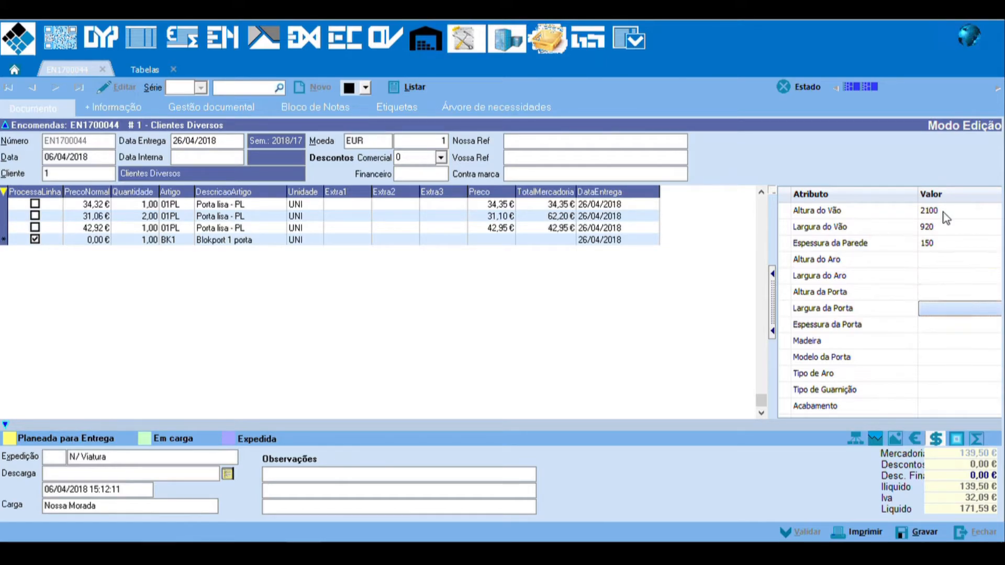
{"action": "type", "text": "35"}
{"action": "key", "text": "Return"}
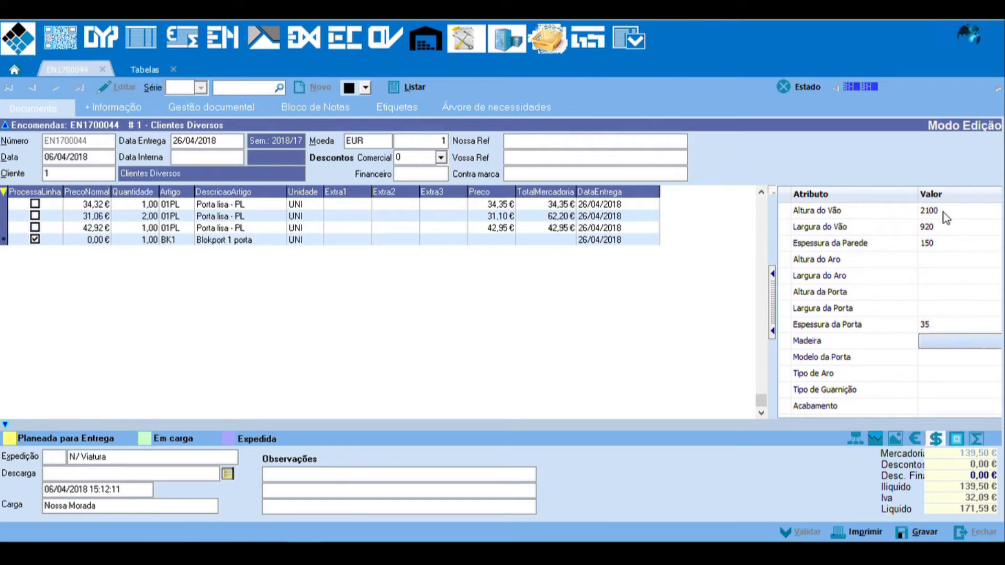
{"action": "type", "text": "MOG"}
{"action": "key", "text": "Return"}
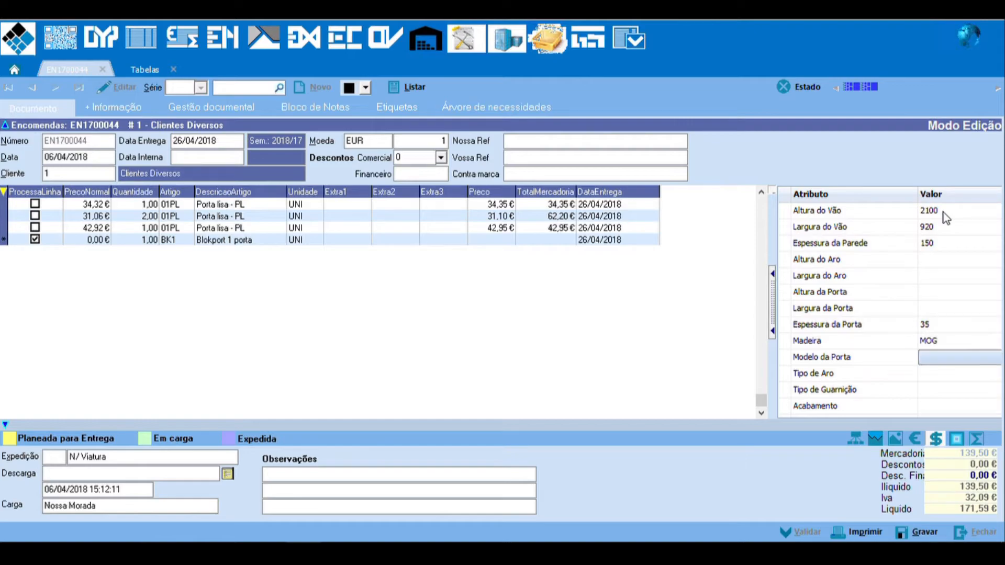
Step: Set Modelo da Porta to 01PL and choose that same code from the list of door models
{"action": "type", "text": "01PL"}
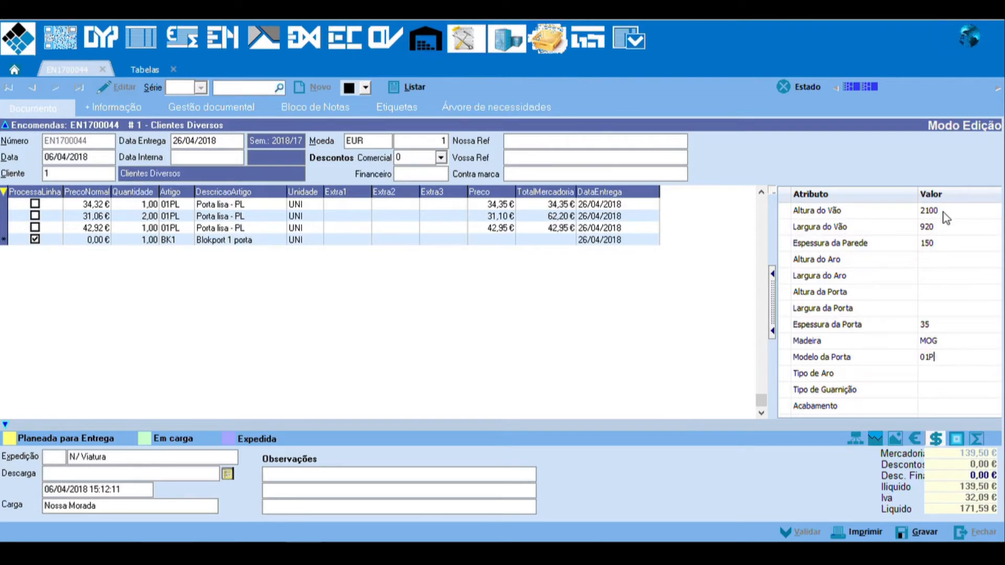
{"action": "key", "text": "Return"}
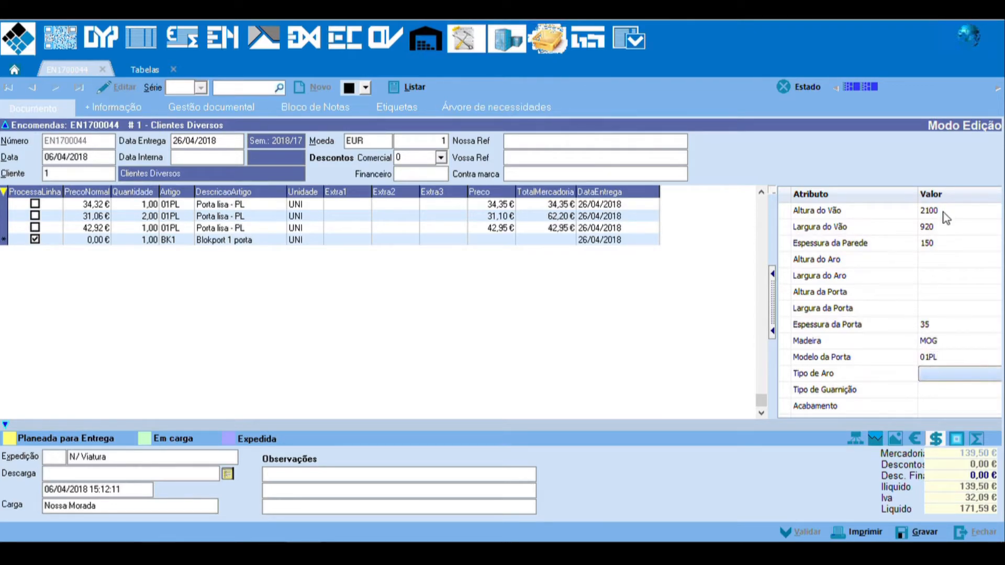
{"action": "key", "text": "Up"}
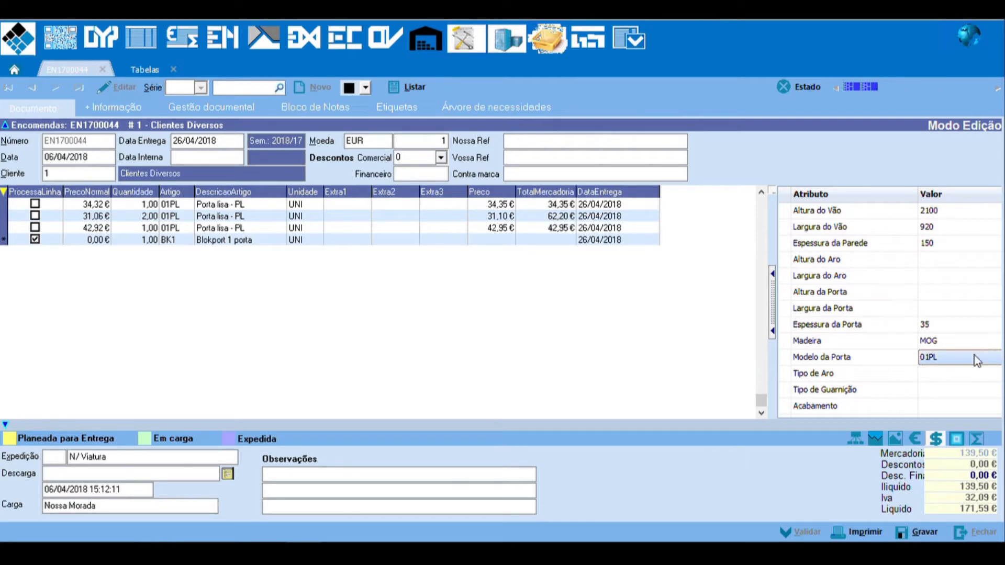
{"action": "double_click", "coordinate": [950, 357]}
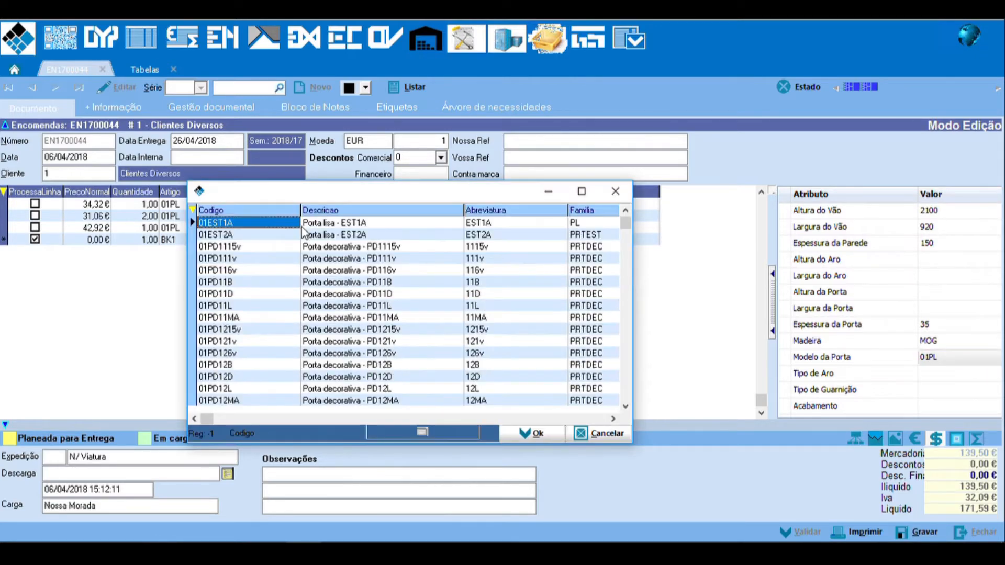
{"action": "type", "text": "01PL"}
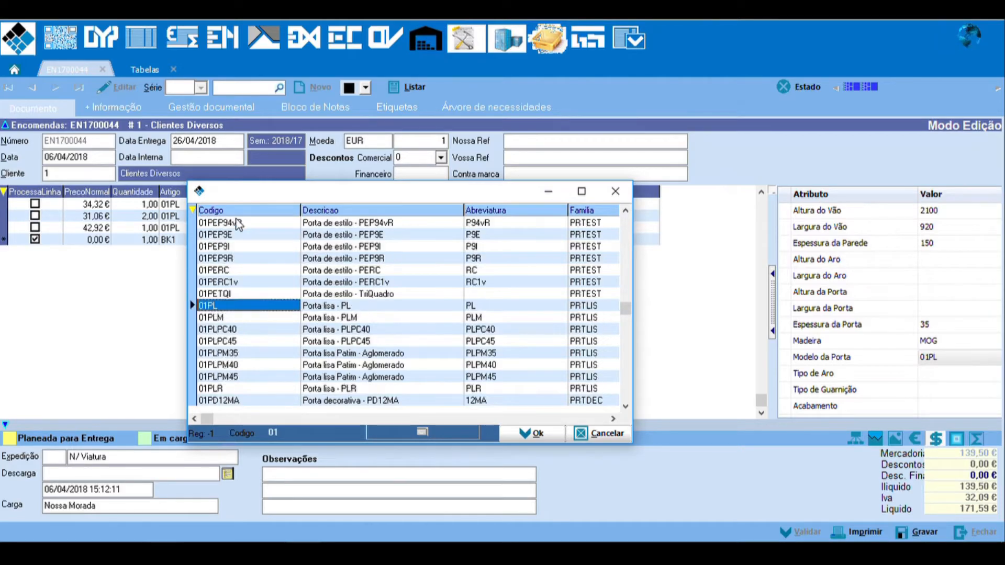
{"action": "key", "text": "Return"}
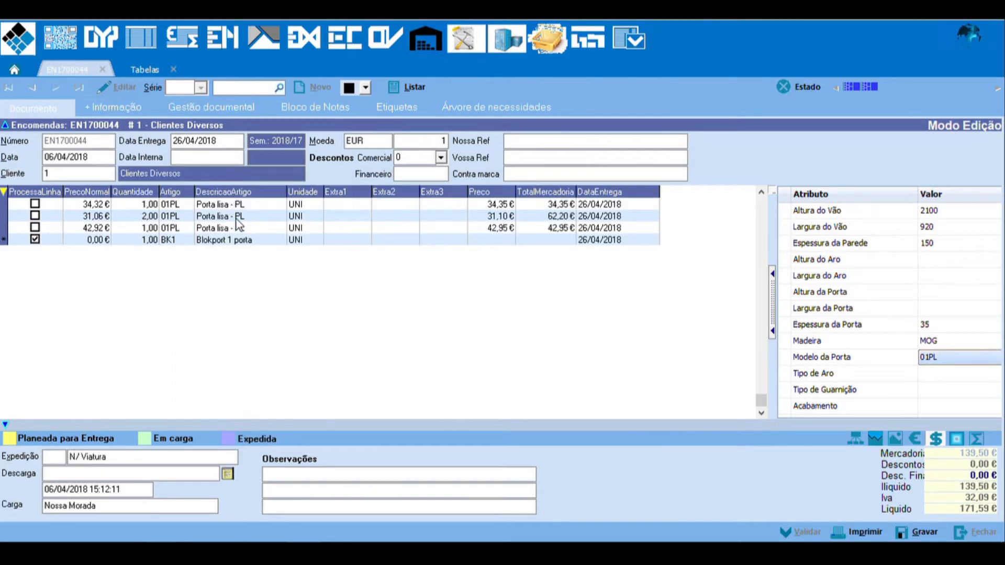
Step: Choose MDF (MDF Standard) as the Tipo de Aro and 50MAD15 as the Tipo de Guarnição
{"action": "double_click", "coordinate": [938, 374]}
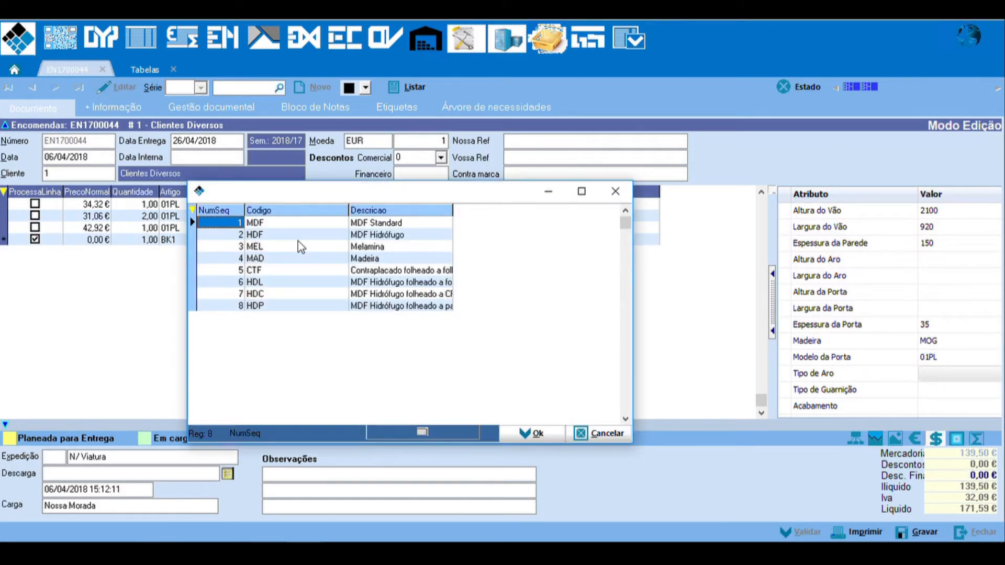
{"action": "double_click", "coordinate": [287, 226]}
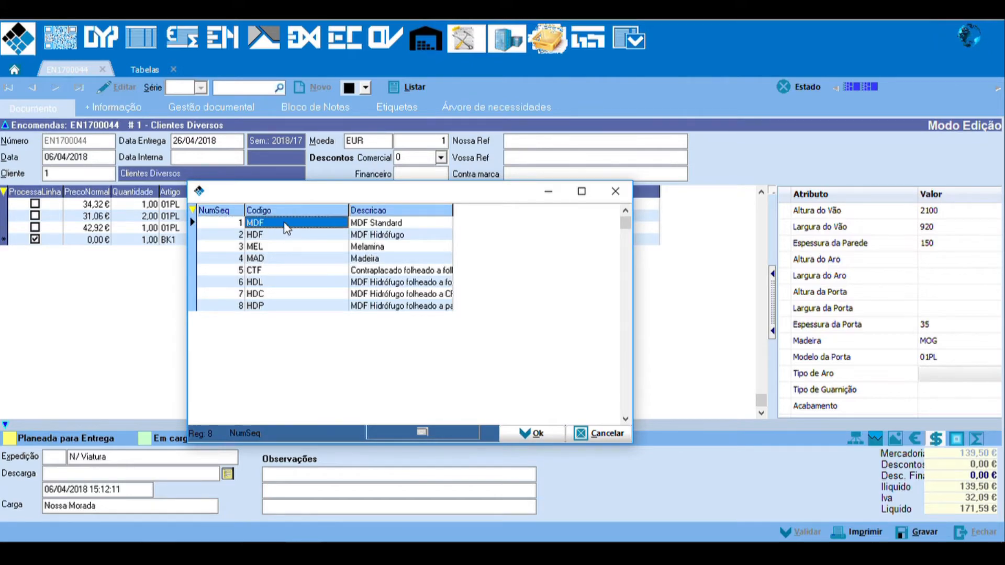
{"action": "double_click", "coordinate": [932, 394]}
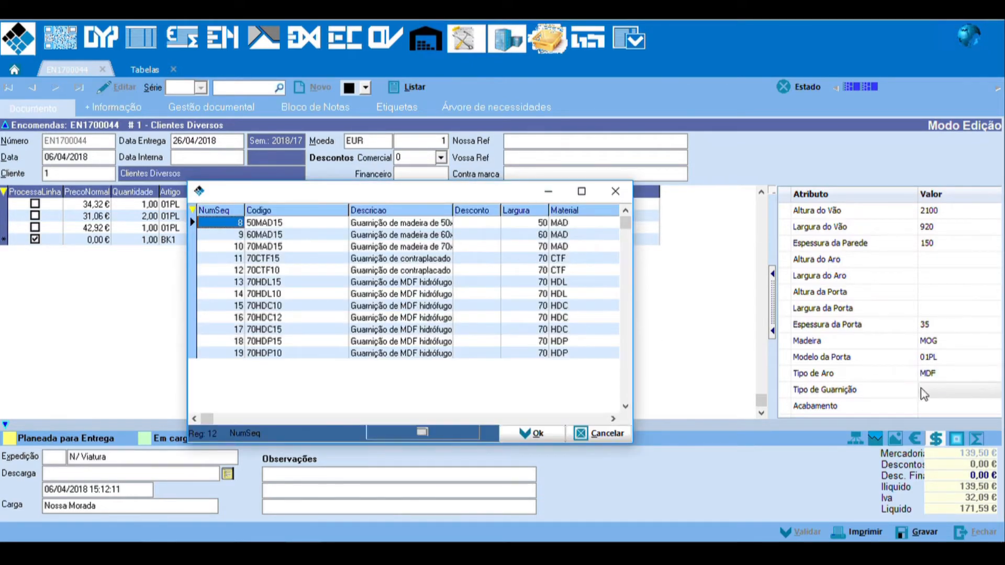
{"action": "double_click", "coordinate": [284, 224]}
Step: Choose LCM (LACADO MATE) as the Acabamento and set its reference, RefAcab, to 9010
{"action": "left_click", "coordinate": [925, 411]}
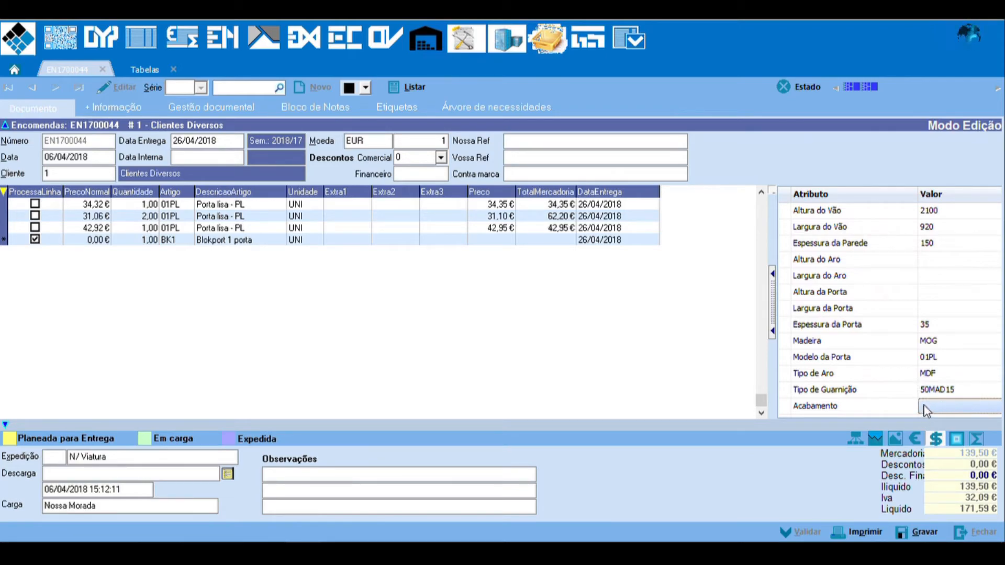
{"action": "double_click", "coordinate": [942, 411]}
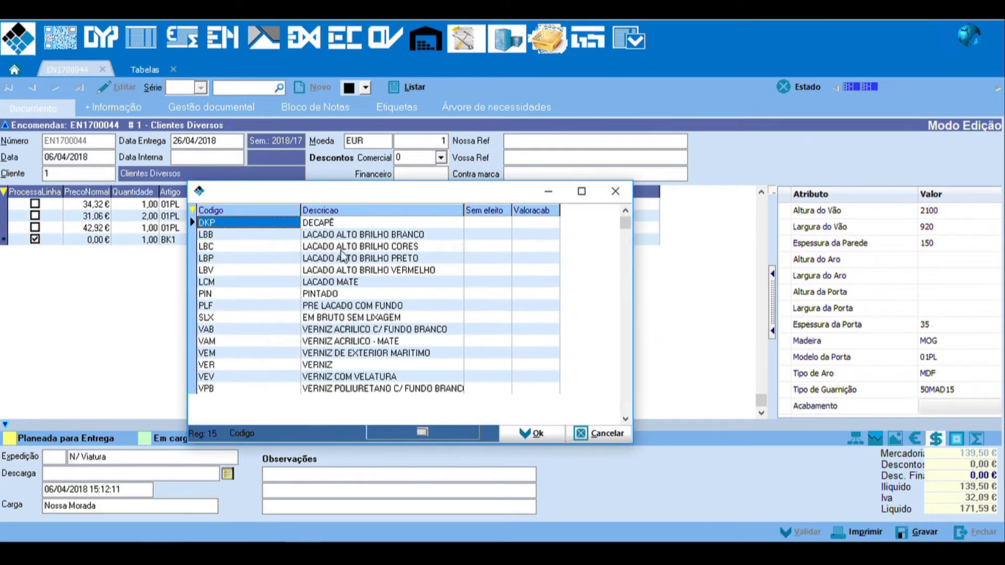
{"action": "double_click", "coordinate": [243, 285]}
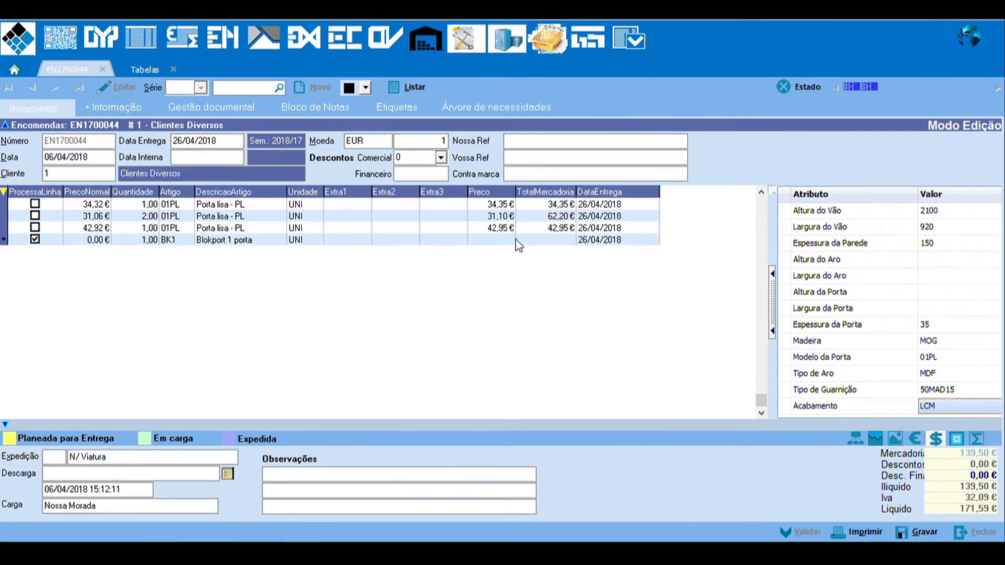
{"action": "scroll", "coordinate": [954, 361], "scroll_direction": "down", "scroll_amount": 6}
{"action": "scroll", "coordinate": [954, 353], "scroll_direction": "up", "scroll_amount": 4}
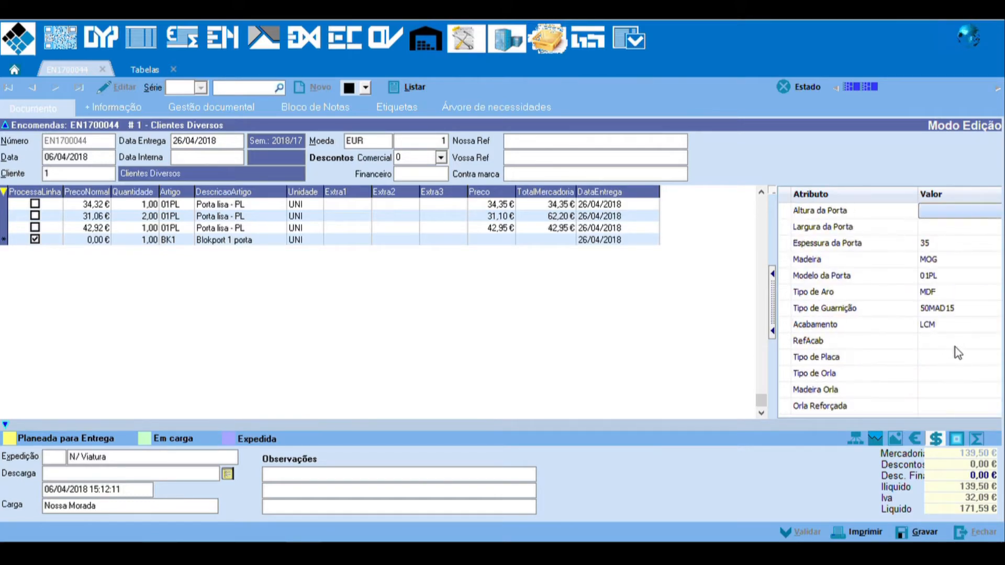
{"action": "left_click", "coordinate": [941, 341]}
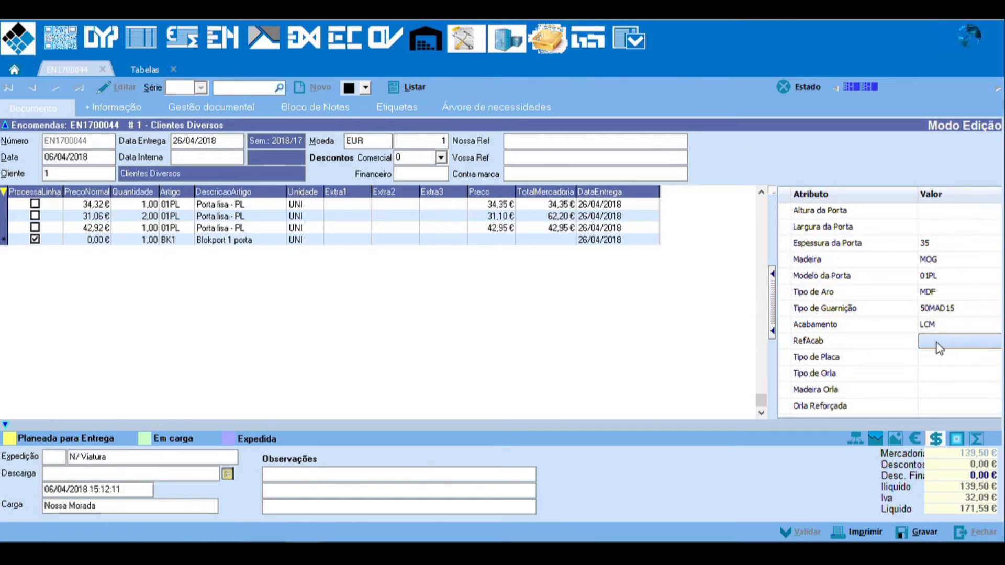
{"action": "type", "text": "9010"}
{"action": "key", "text": "Return"}
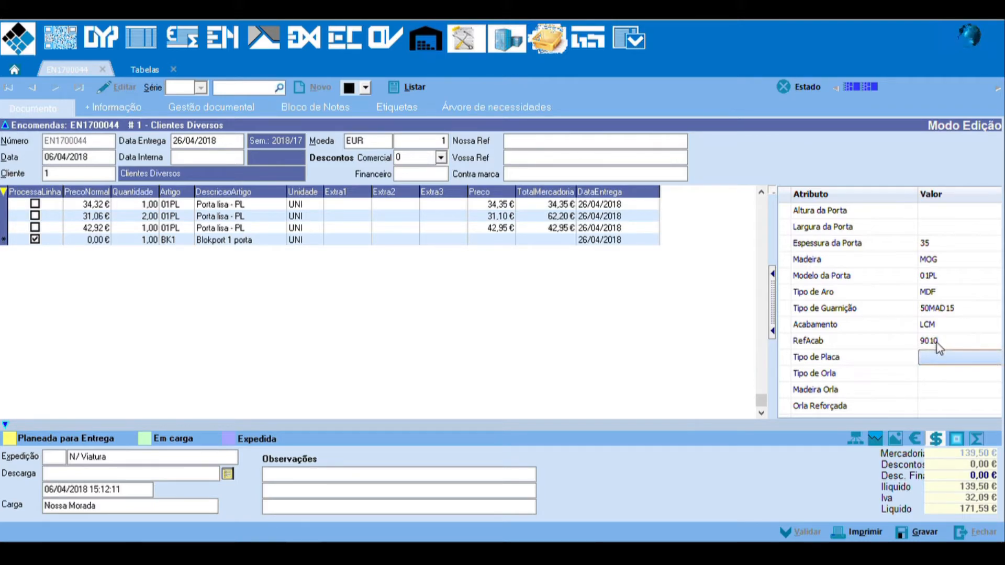
Step: Skip the board, edge and reinforcement attributes and set Sentido Abertura to D
{"action": "key", "text": "Return"}
{"action": "key", "text": "Return"}
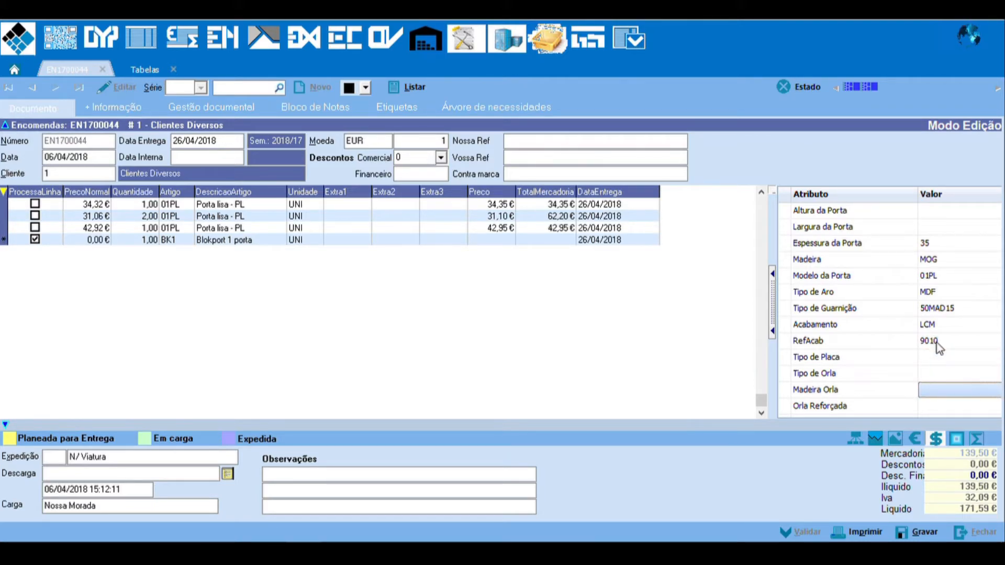
{"action": "key", "text": "Return"}
{"action": "key", "text": "Return"}
{"action": "key", "text": "Return"}
{"action": "key", "text": "Return"}
{"action": "key", "text": "Up"}
{"action": "type", "text": "D"}
{"action": "key", "text": "Return"}
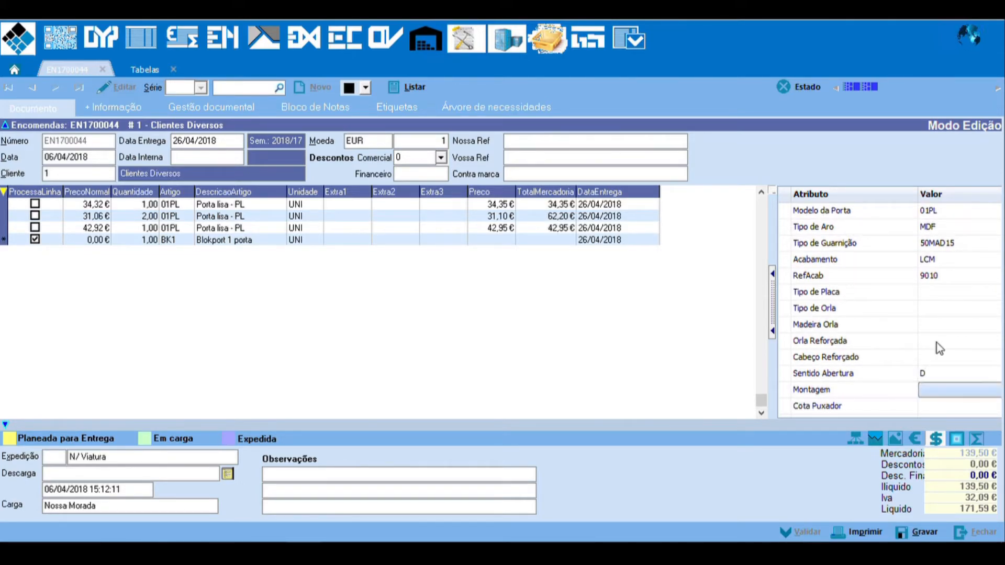
Step: Set Cota Puxador to 1050 and leave the remaining attributes through Folha Equilibro empty
{"action": "key", "text": "Return"}
{"action": "key", "text": "Return"}
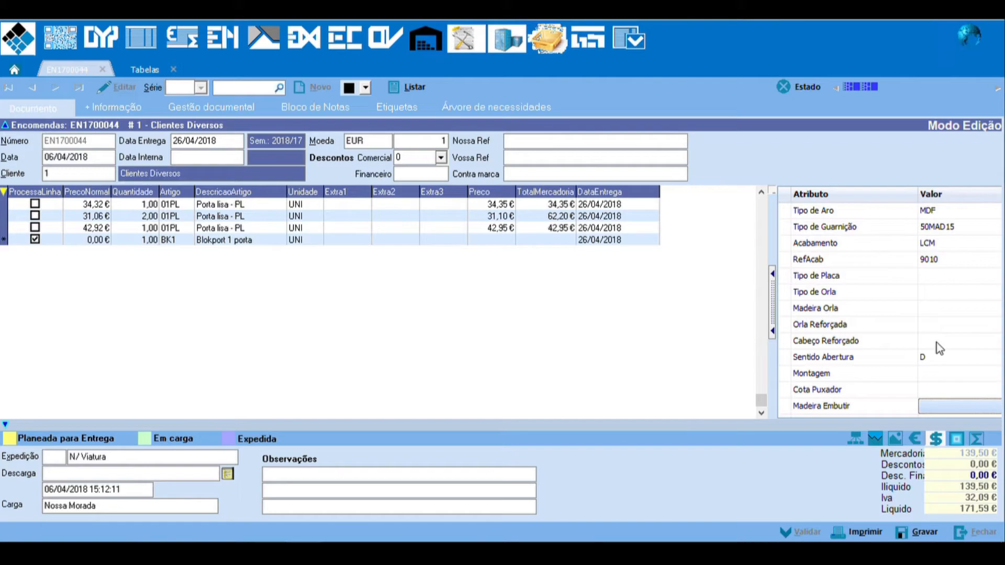
{"action": "key", "text": "Return"}
{"action": "key", "text": "Up"}
{"action": "key", "text": "Up"}
{"action": "type", "text": "1050"}
{"action": "key", "text": "Return"}
{"action": "key", "text": "Return"}
{"action": "key", "text": "Return"}
{"action": "key", "text": "Return"}
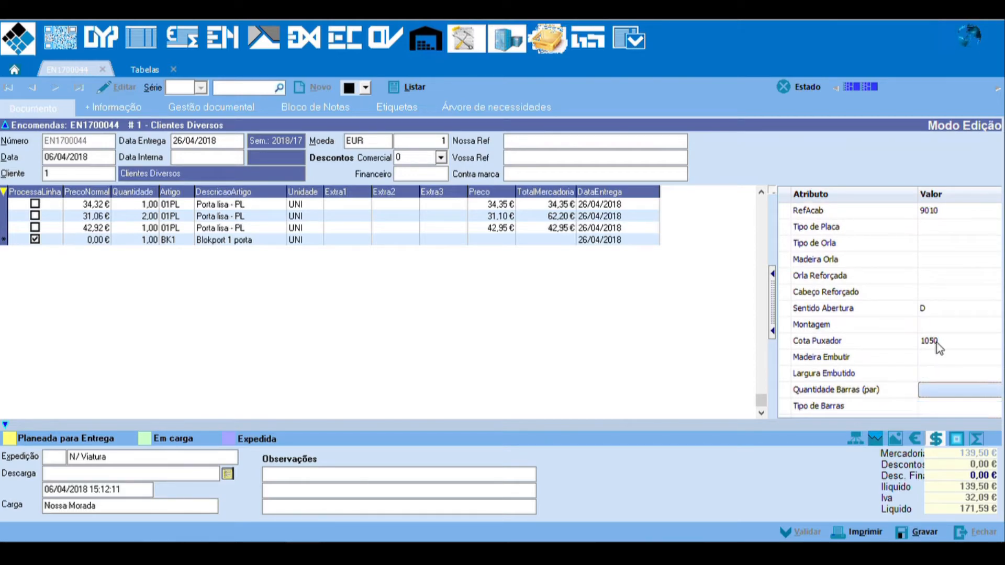
{"action": "key", "text": "Return"}
{"action": "key", "text": "Return"}
{"action": "key", "text": "Return"}
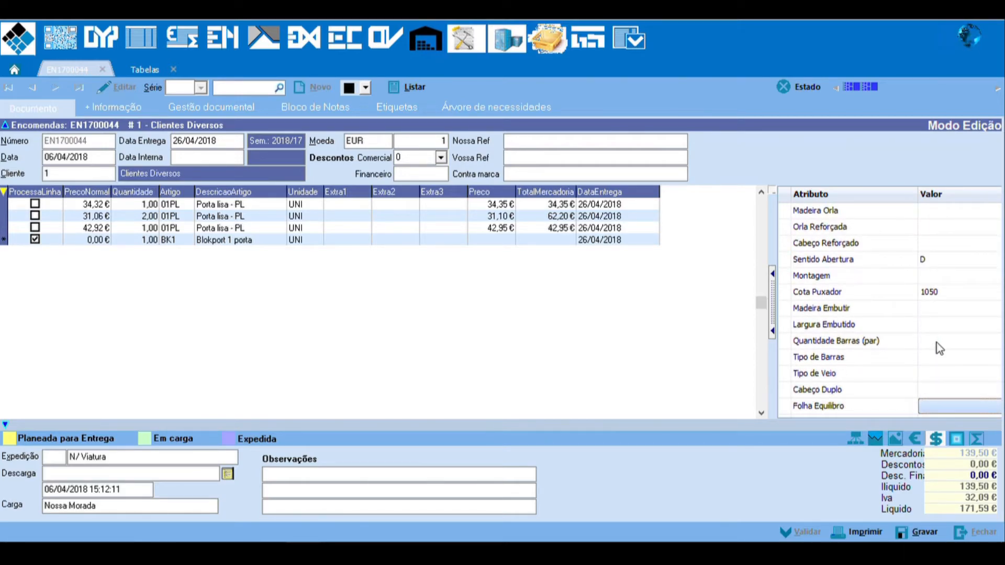
{"action": "key", "text": "Return"}
Step: Review the attributes filled in for the BK1 line and save the order
{"action": "scroll", "coordinate": [937, 343], "scroll_direction": "up", "scroll_amount": 5}
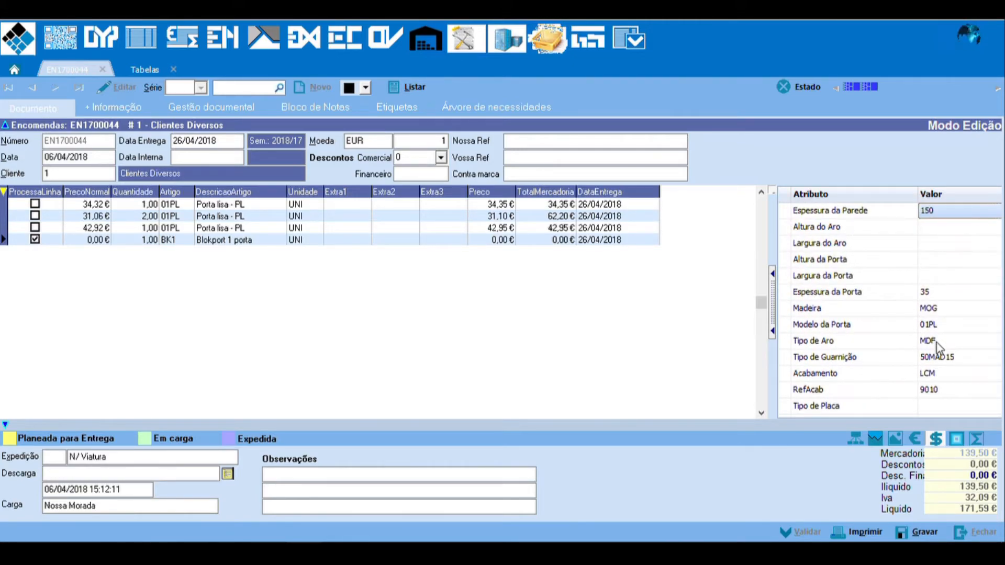
{"action": "scroll", "coordinate": [937, 345], "scroll_direction": "up", "scroll_amount": 1}
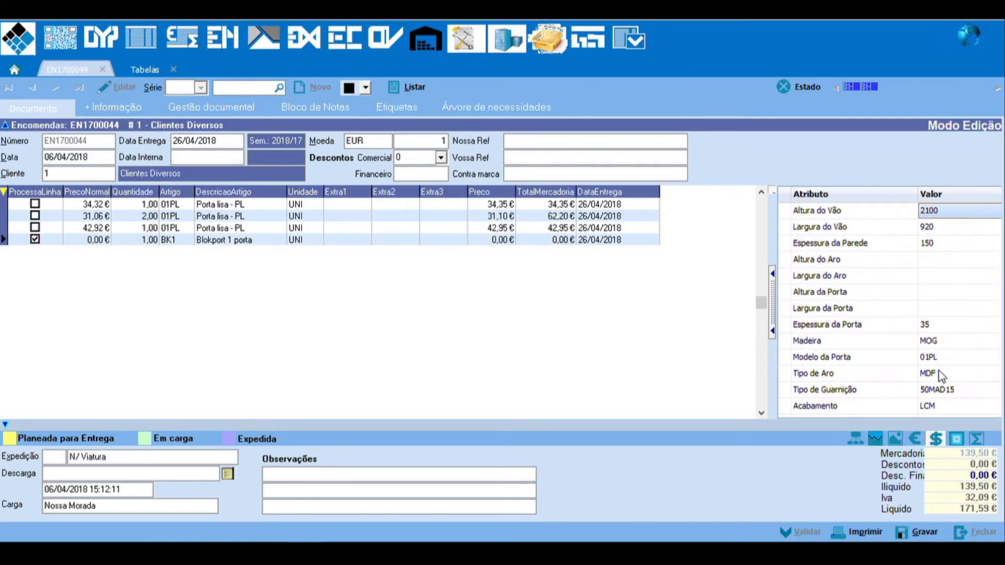
{"action": "left_click", "coordinate": [921, 533]}
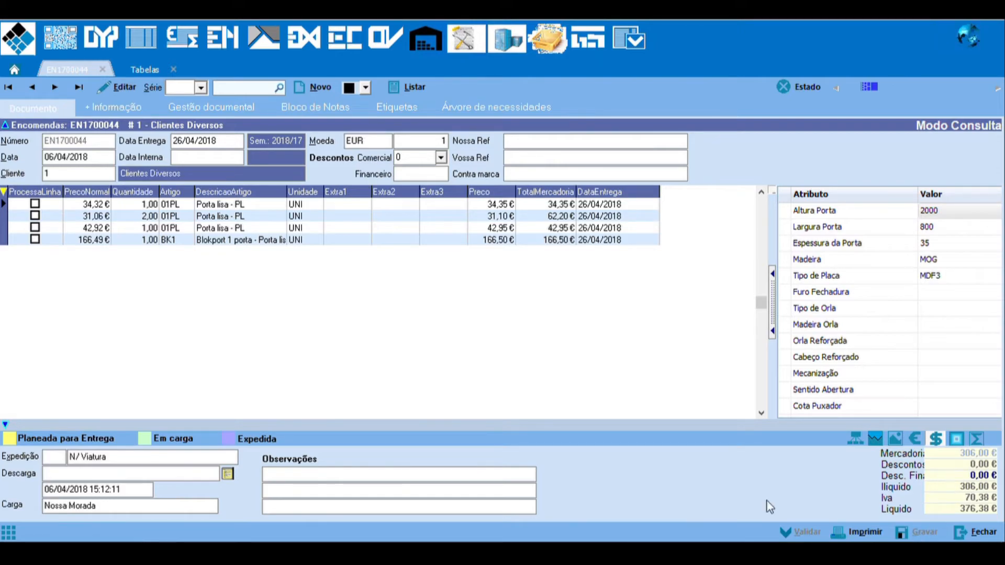
Step: Check the BK1 line's calculated price and the frame and door dimensions derived from the opening size
{"action": "left_click", "coordinate": [107, 240]}
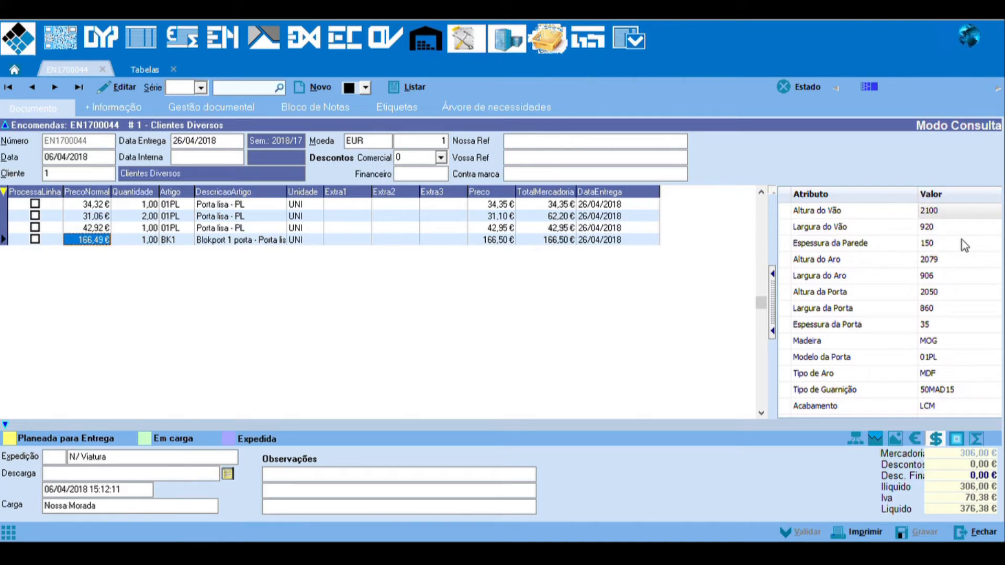
{"action": "left_click", "coordinate": [957, 260]}
{"action": "left_click", "coordinate": [945, 280]}
{"action": "left_click", "coordinate": [944, 290]}
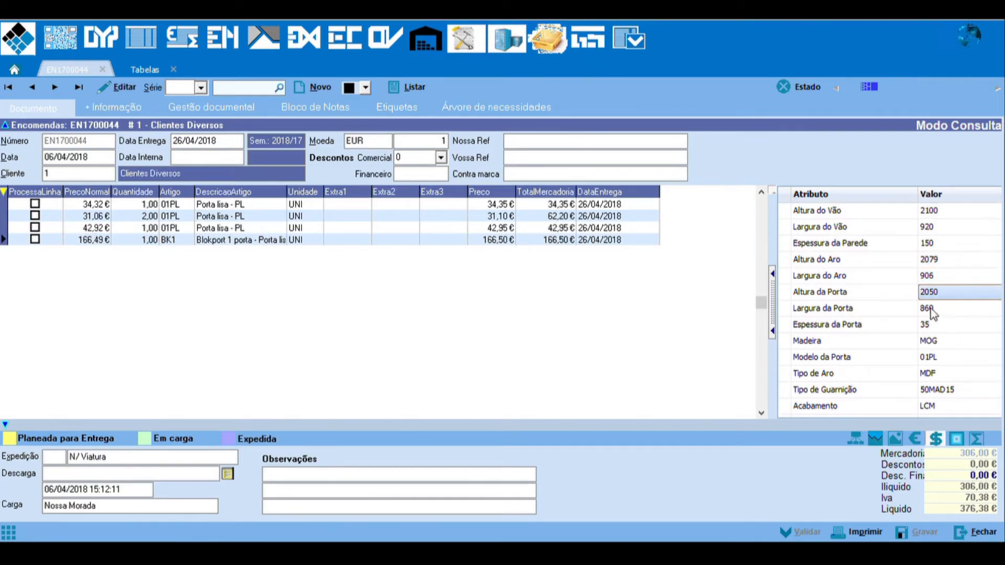
{"action": "left_click", "coordinate": [952, 343]}
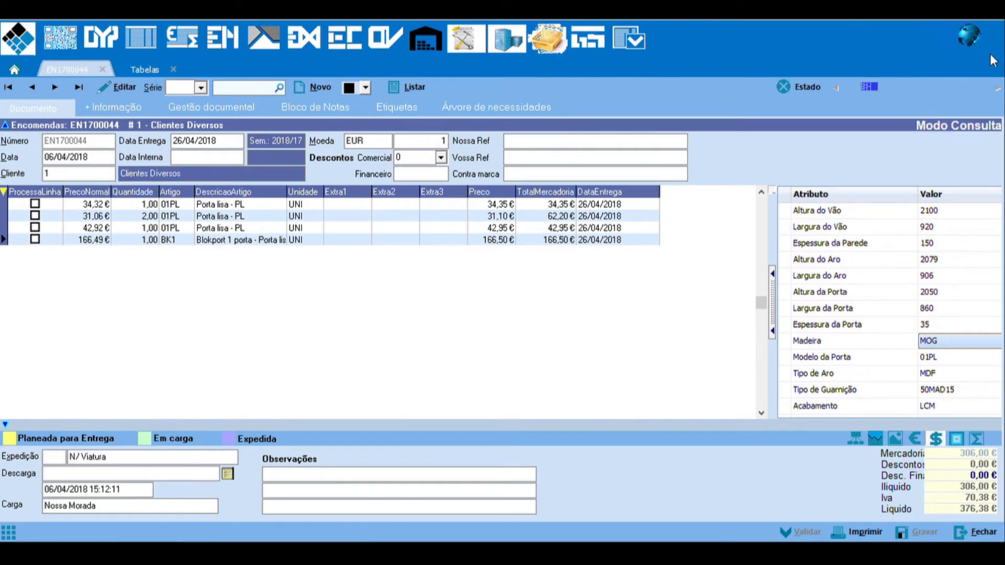
Step: Preview the Confirmação Encomenda printout at page width, review its order lines and Blokport details, and close the preview and print dialog
{"action": "left_click", "coordinate": [870, 88]}
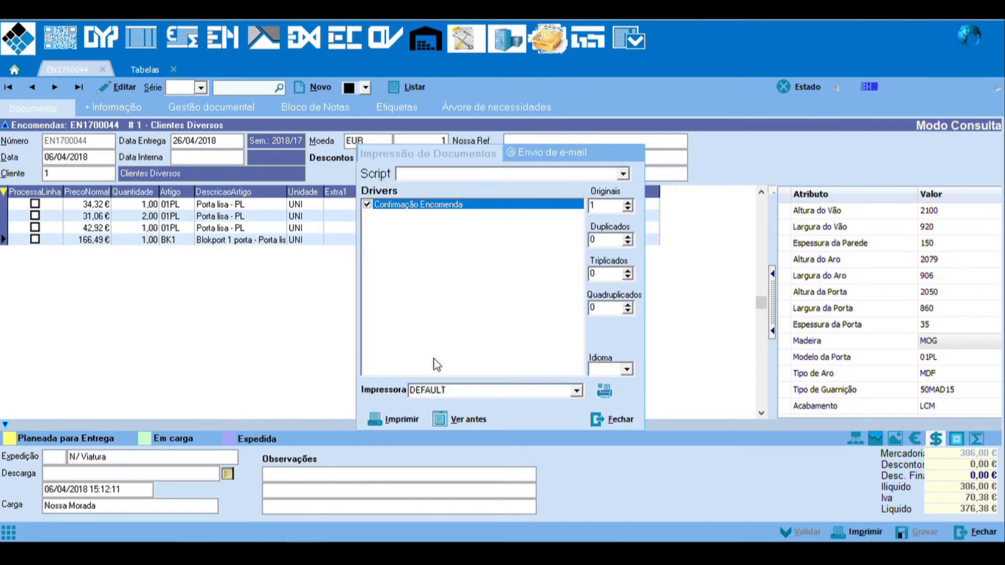
{"action": "left_click", "coordinate": [472, 419]}
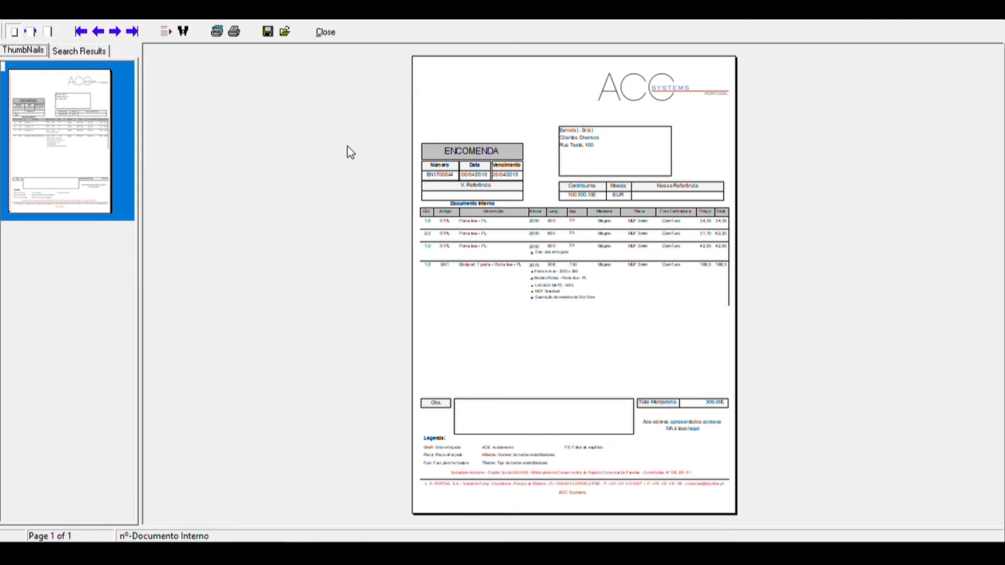
{"action": "left_click", "coordinate": [31, 32]}
{"action": "left_click_drag", "start_coordinate": [1001, 176], "coordinate": [1002, 270]}
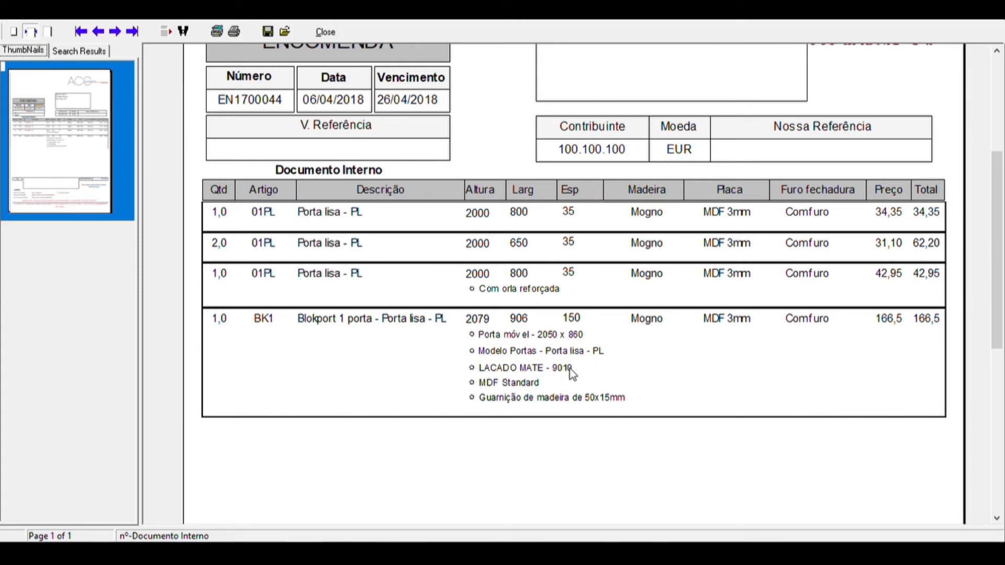
{"action": "left_click_drag", "start_coordinate": [1003, 233], "coordinate": [1004, 137]}
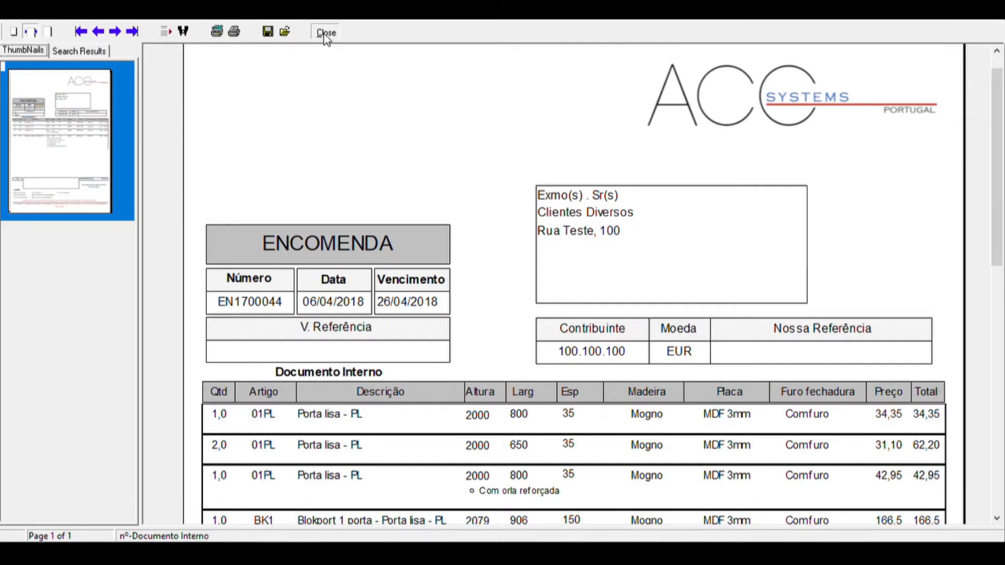
{"action": "left_click", "coordinate": [325, 31]}
{"action": "left_click", "coordinate": [619, 422]}
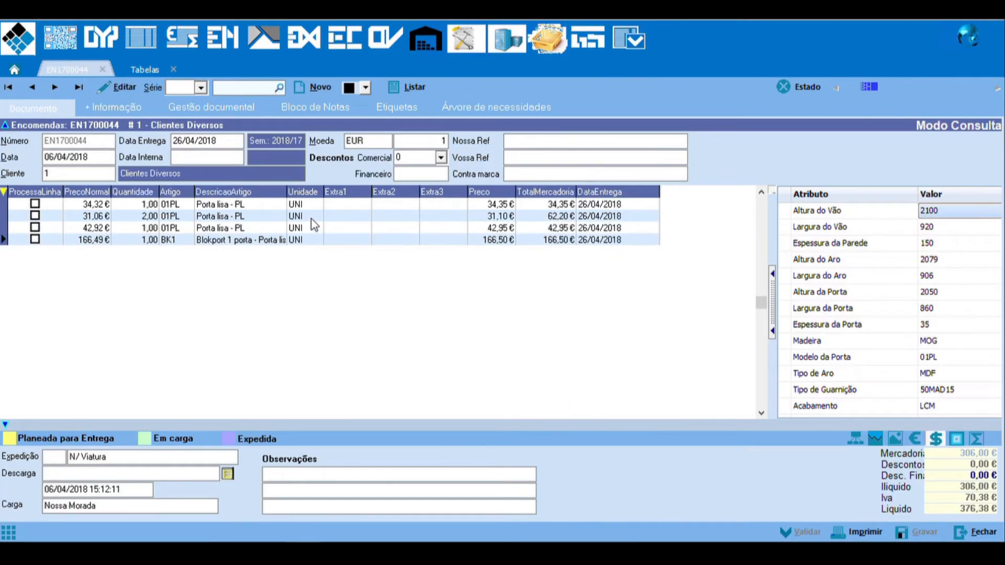
Step: Inspect the order's needs tree by expanding the Blokport set with its Marcenaria operation and the third Porta lisa line
{"action": "left_click", "coordinate": [470, 107]}
{"action": "left_click", "coordinate": [8, 210]}
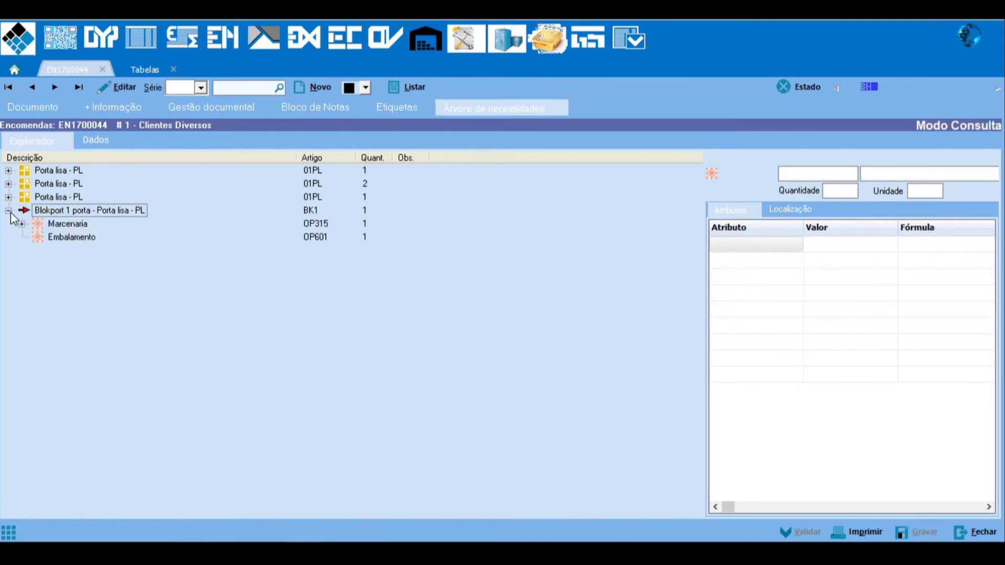
{"action": "left_click", "coordinate": [22, 224]}
{"action": "left_click", "coordinate": [9, 209]}
{"action": "left_click", "coordinate": [8, 196]}
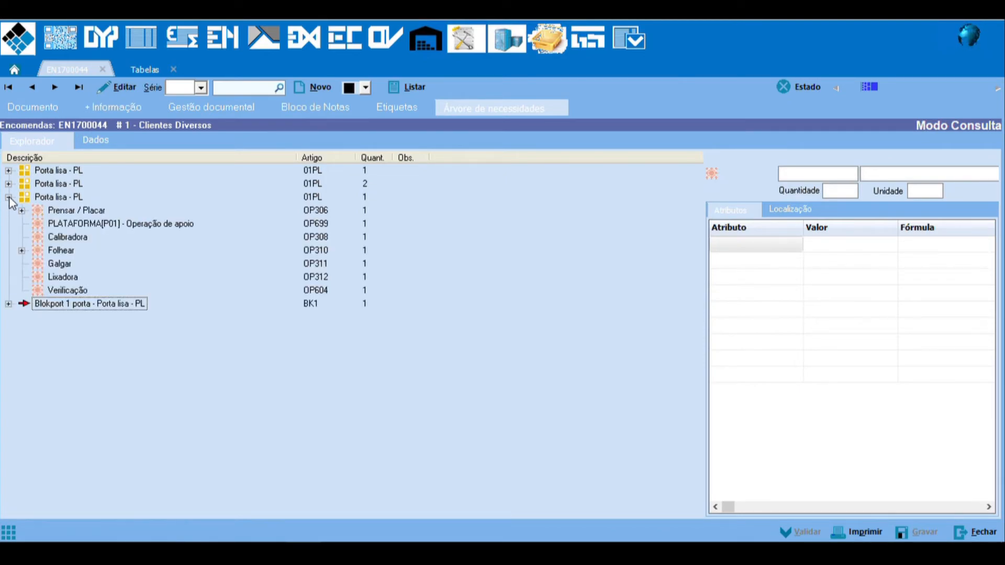
{"action": "left_click", "coordinate": [8, 198]}
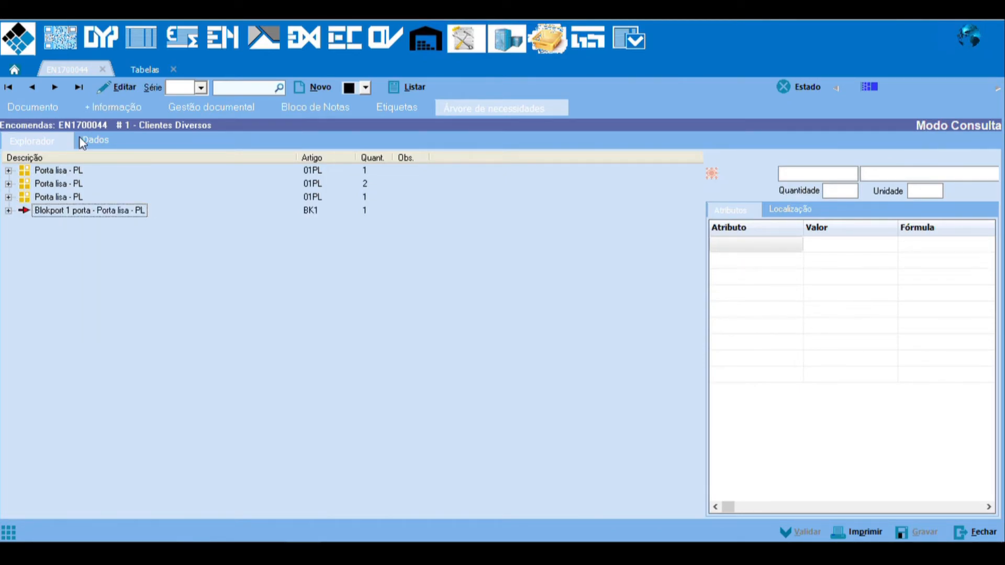
{"action": "left_click", "coordinate": [30, 107]}
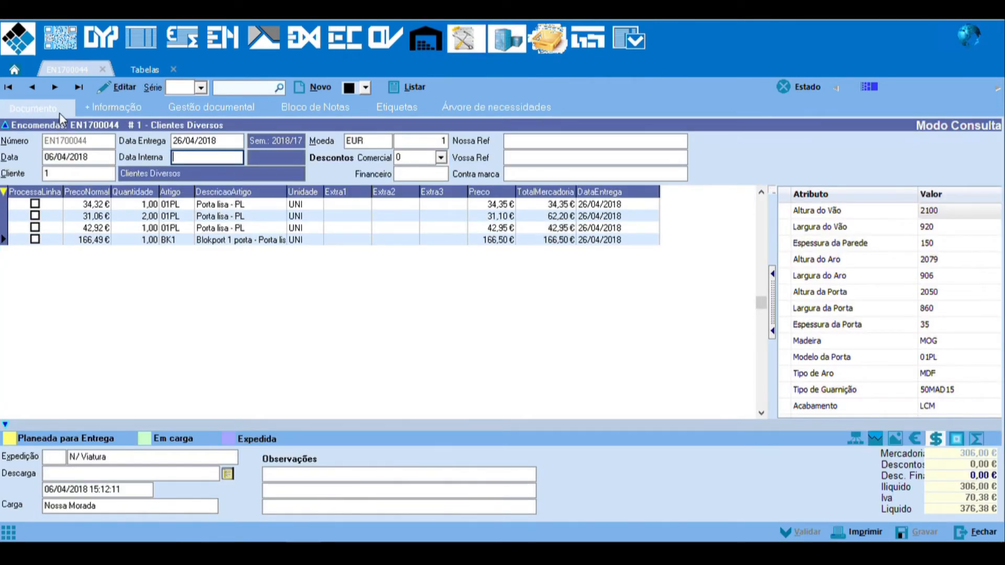
{"action": "left_click", "coordinate": [467, 112]}
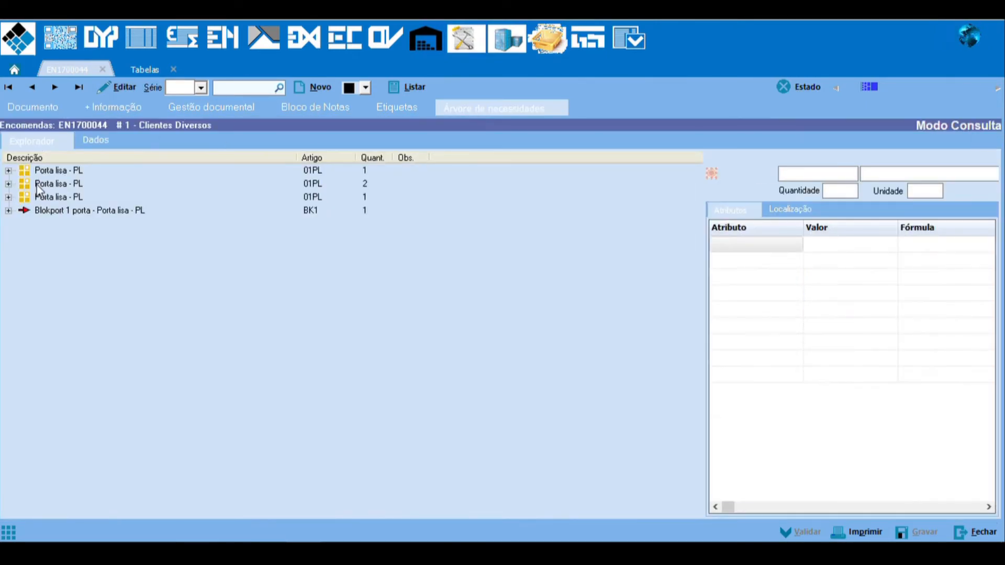
Step: Return to the order document and change the order's state to Encomenda confirmada
{"action": "left_click", "coordinate": [23, 111]}
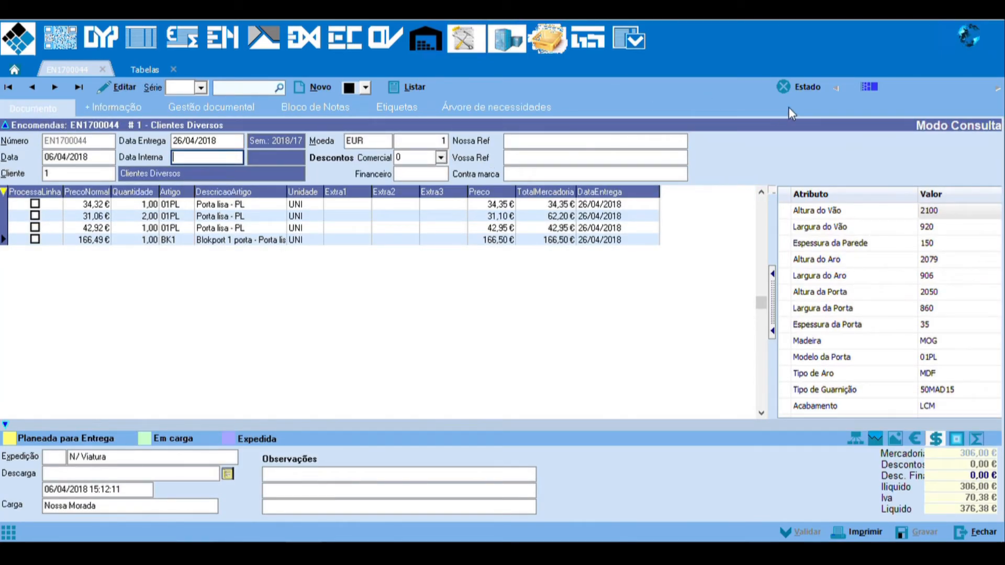
{"action": "left_click", "coordinate": [794, 93]}
{"action": "left_click", "coordinate": [803, 107]}
{"action": "left_click", "coordinate": [811, 144]}
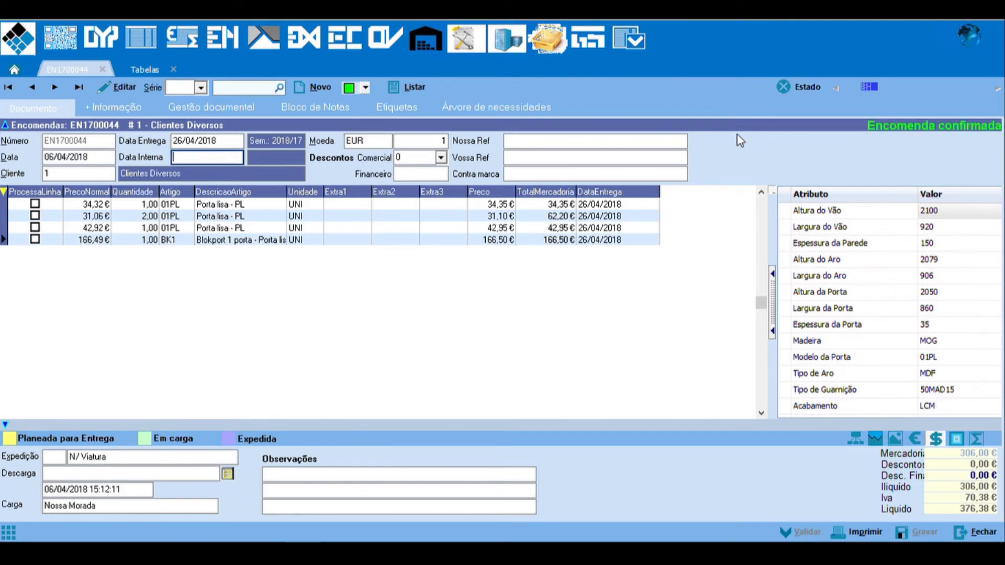
Step: Open the confirmed order's needs tree and expand the first Porta lisa line to examine its production operations
{"action": "left_click", "coordinate": [479, 106]}
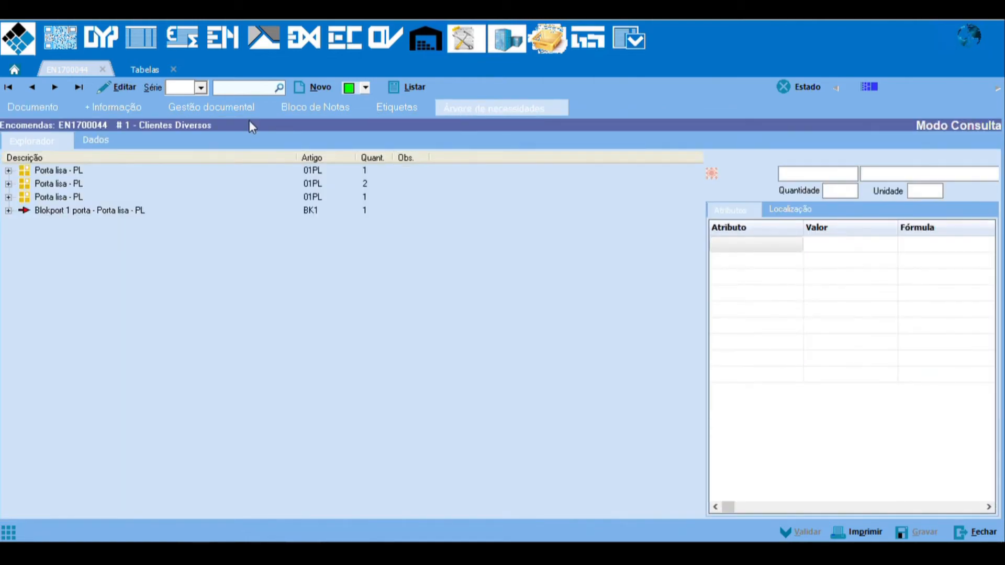
{"action": "left_click", "coordinate": [14, 172]}
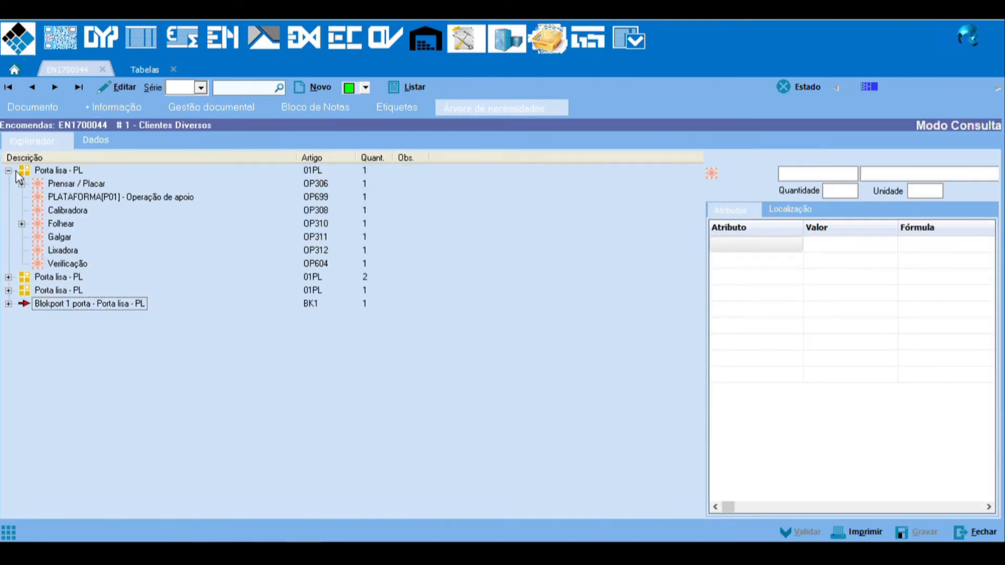